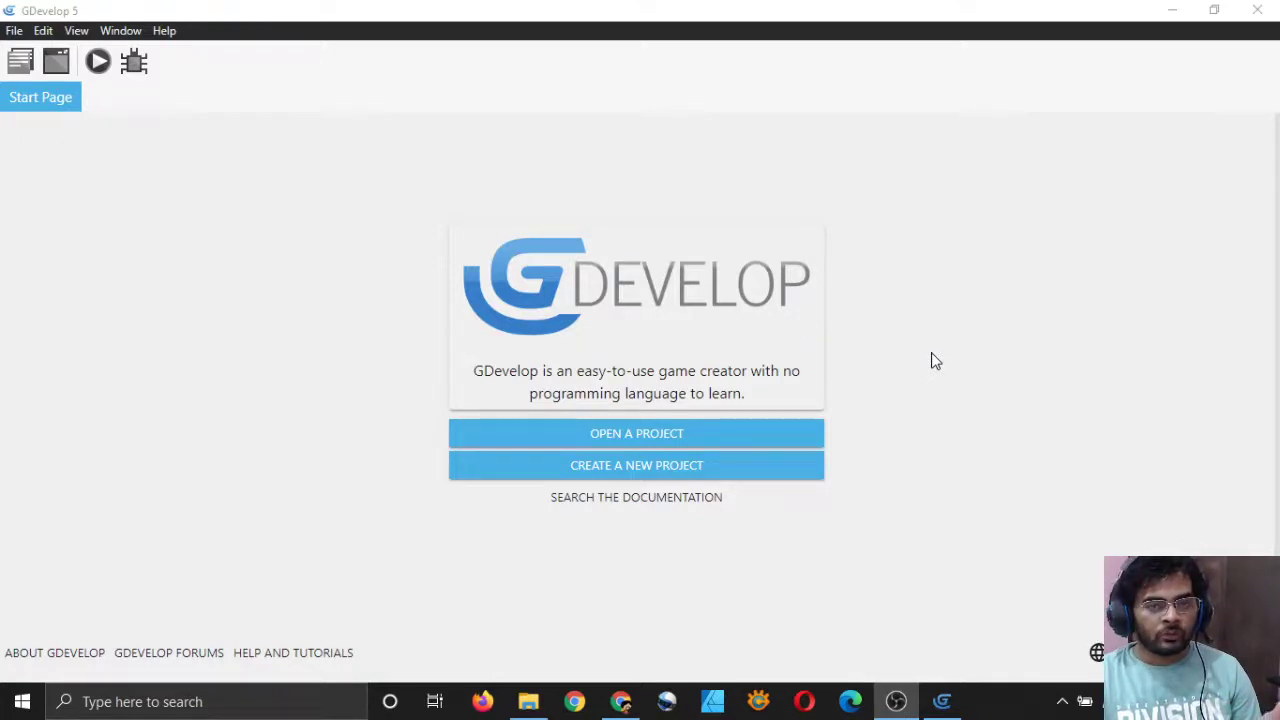
- Open the game.json project from the SoulHunterDowntownRepo folder
click(639, 430)
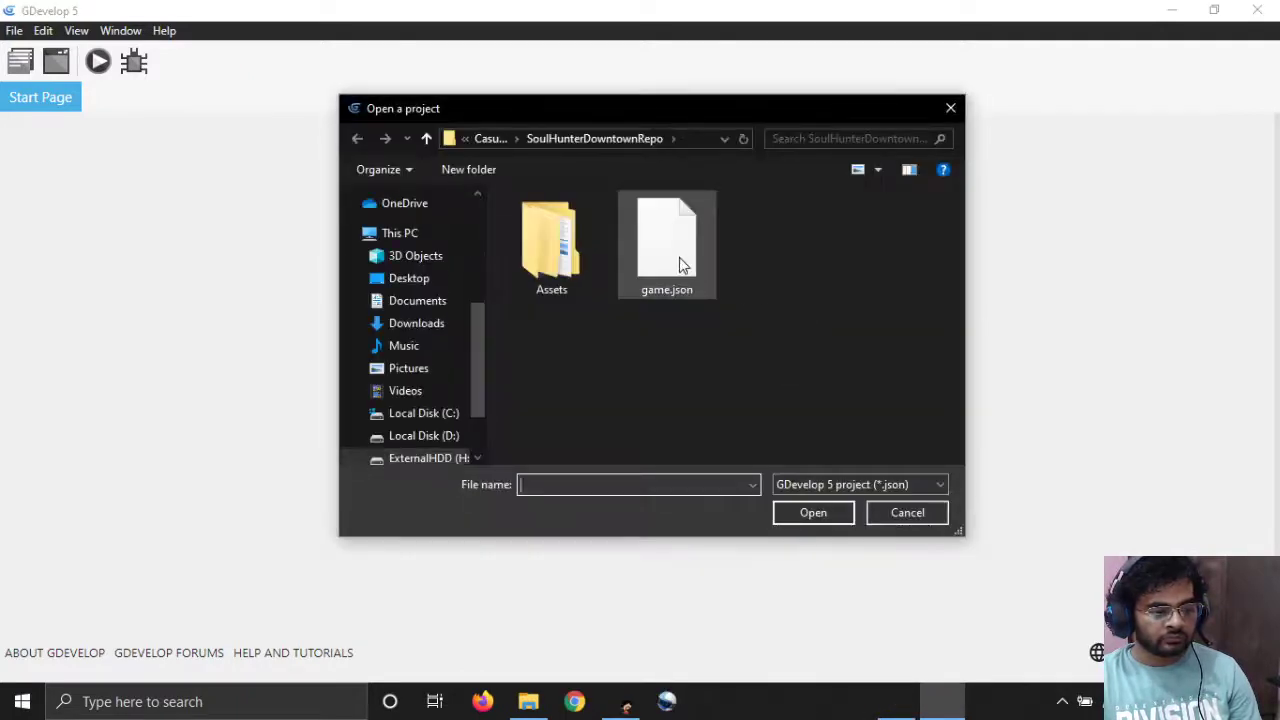
click(679, 257)
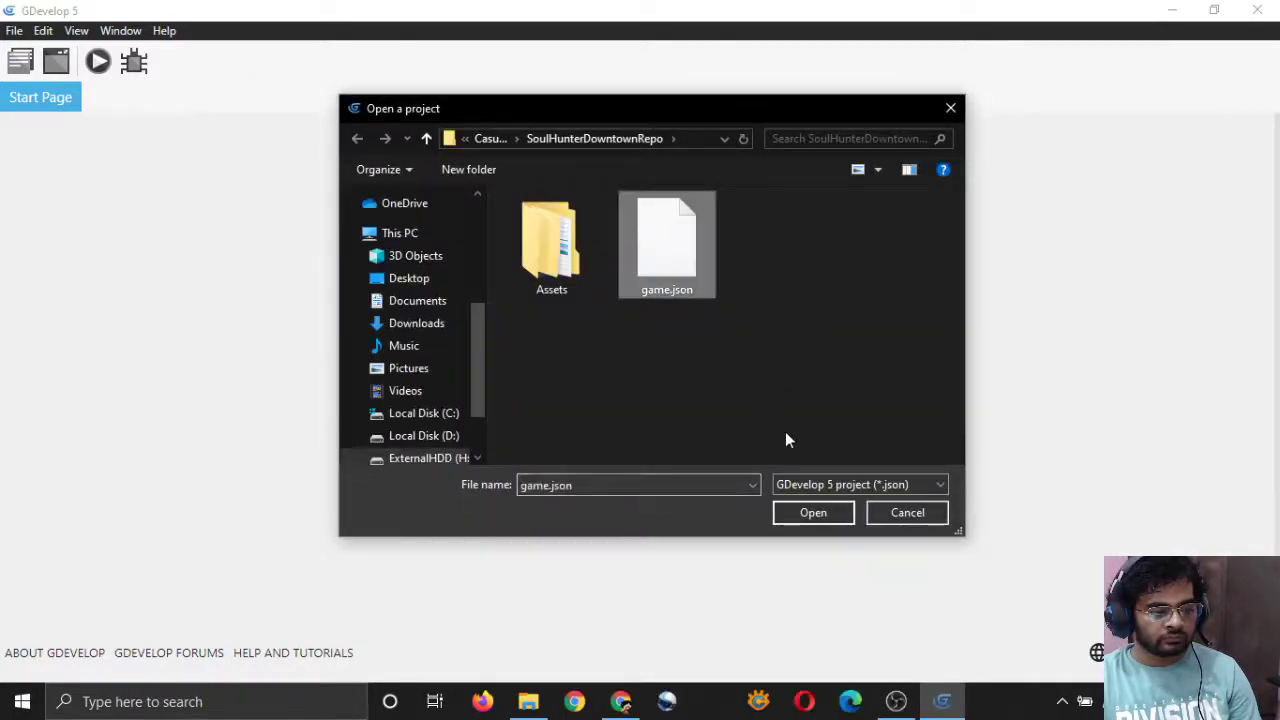
click(822, 518)
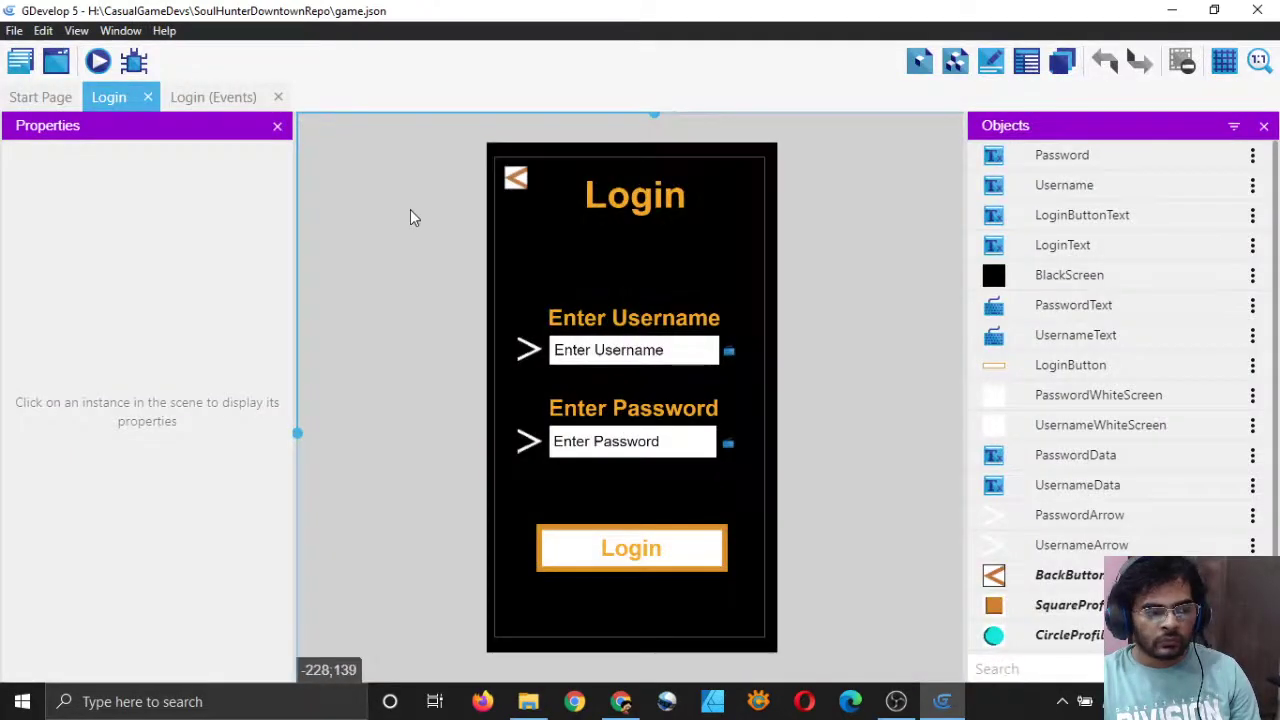
- Open the Dashboard and LoginRequest scenes from the project's scene list
click(20, 60)
click(119, 463)
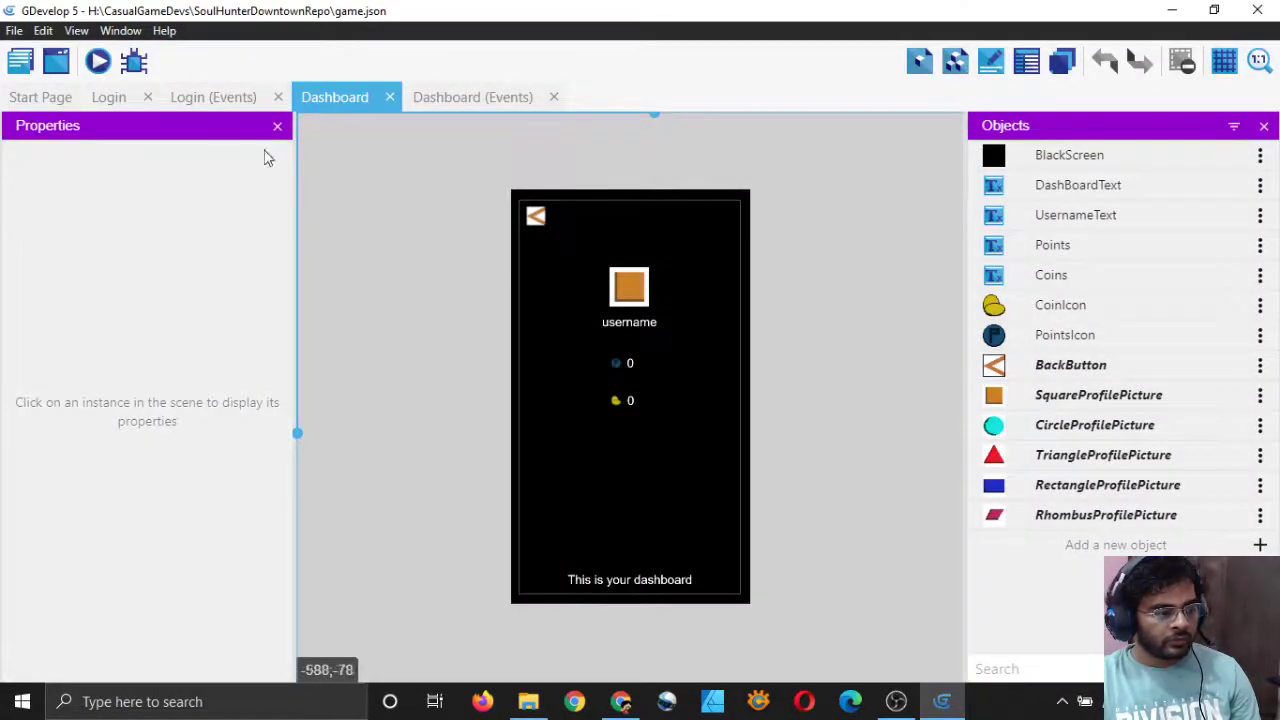
click(20, 60)
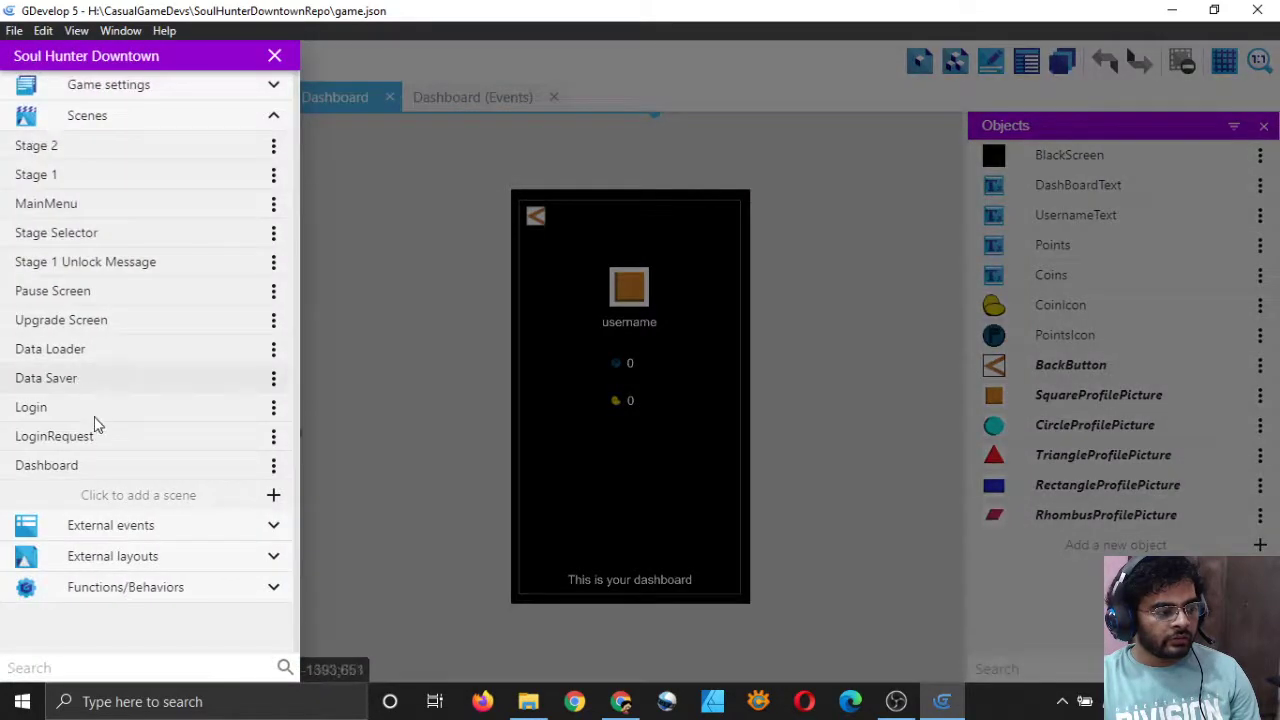
click(100, 437)
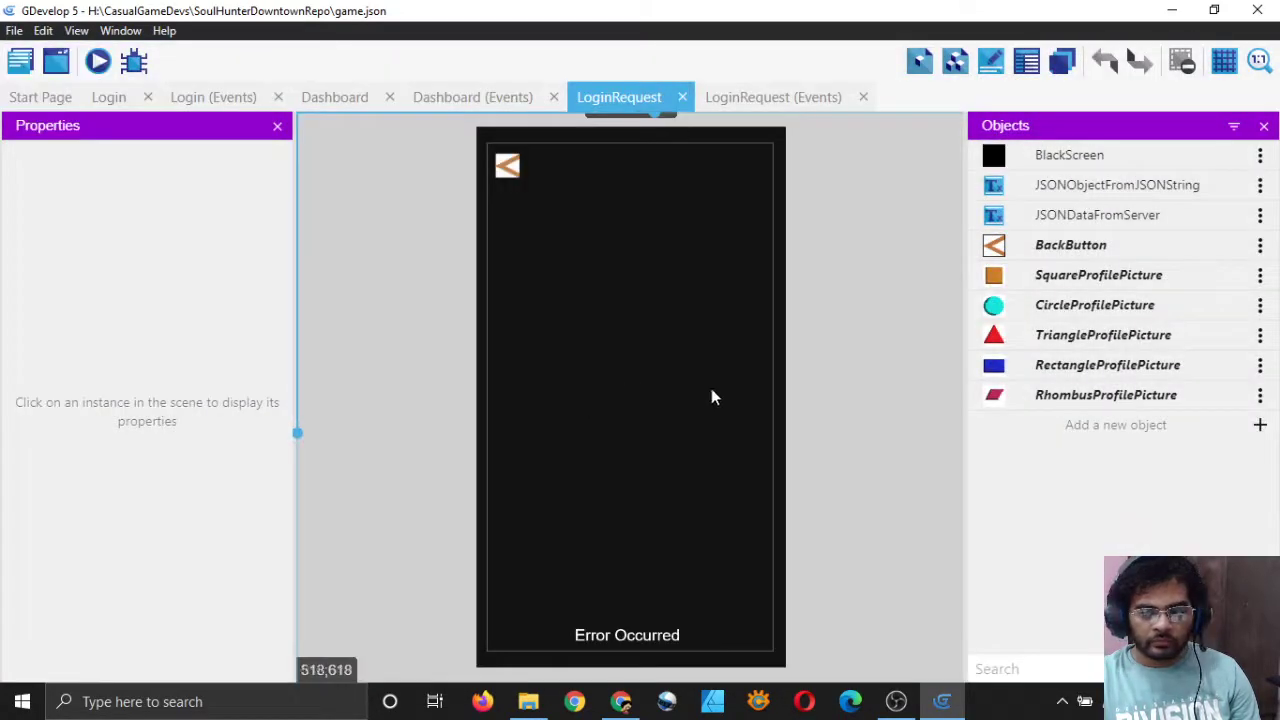
- Review the LoginRequest events that set IsLoggedIn to 1, glancing at Dashboard in between
click(799, 97)
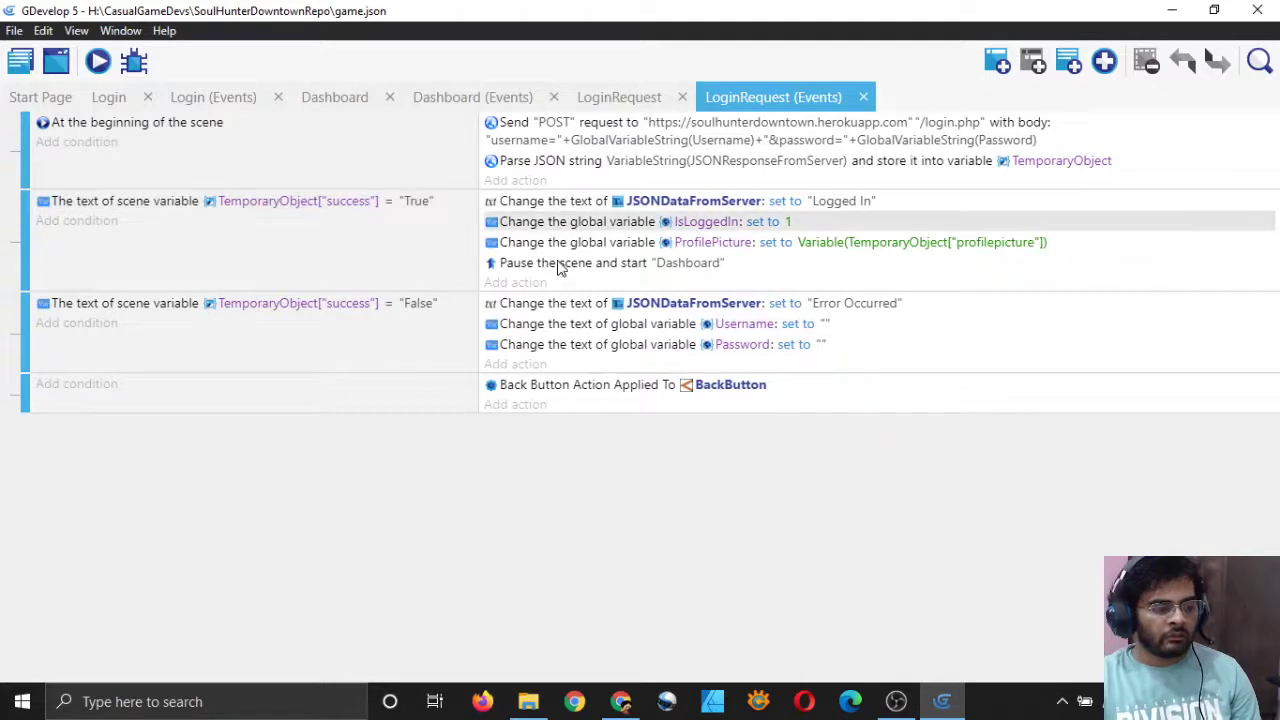
click(345, 98)
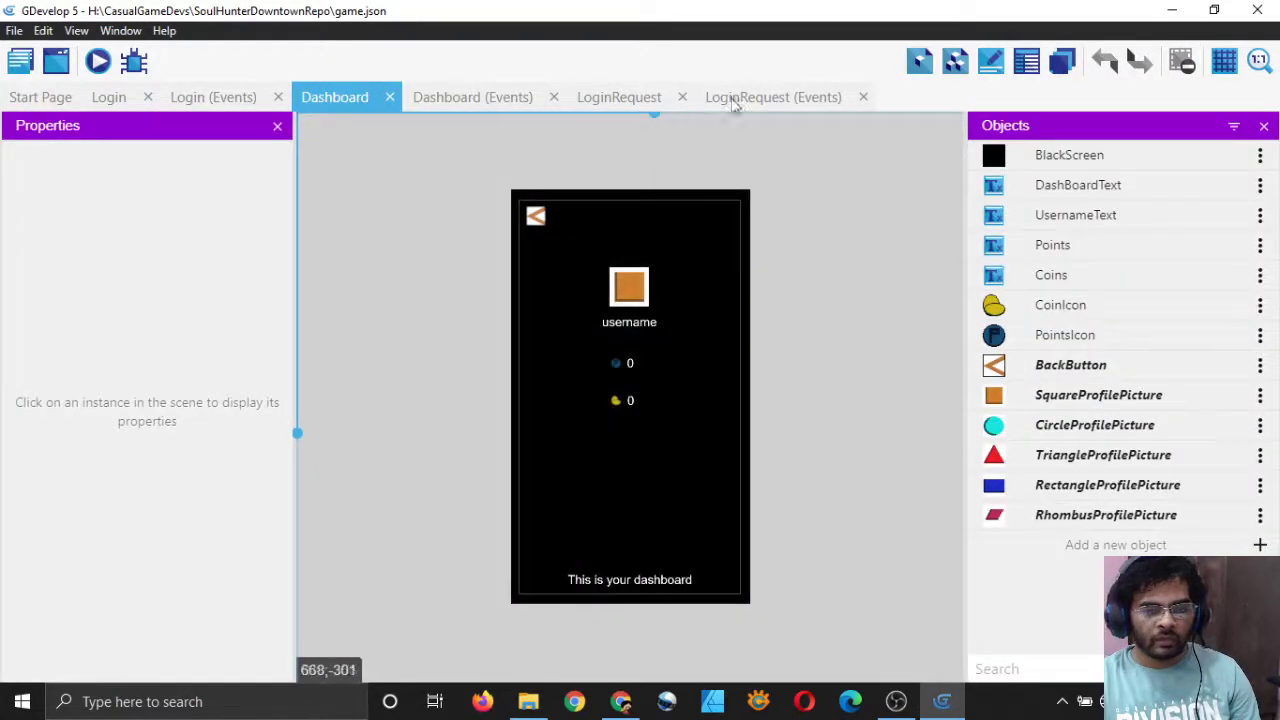
click(772, 97)
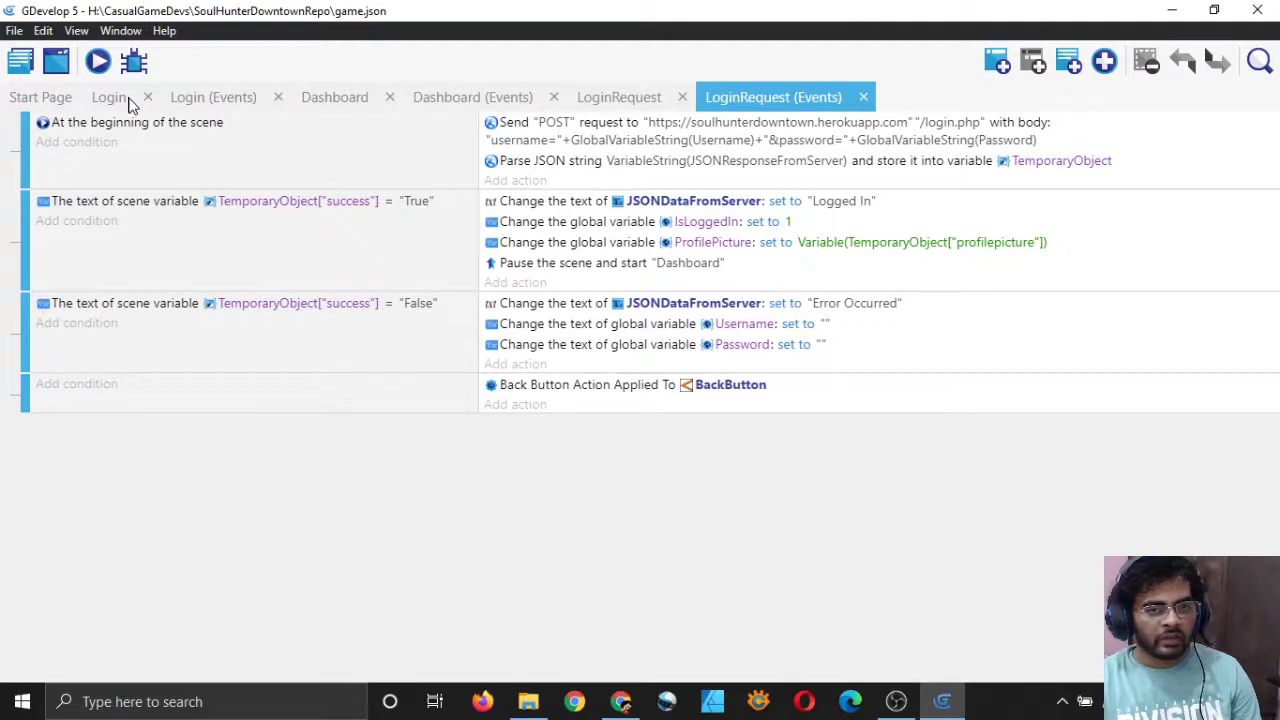
- Open MainMenu, zoom in on the AccountButton, then view the MainMenu events
click(22, 62)
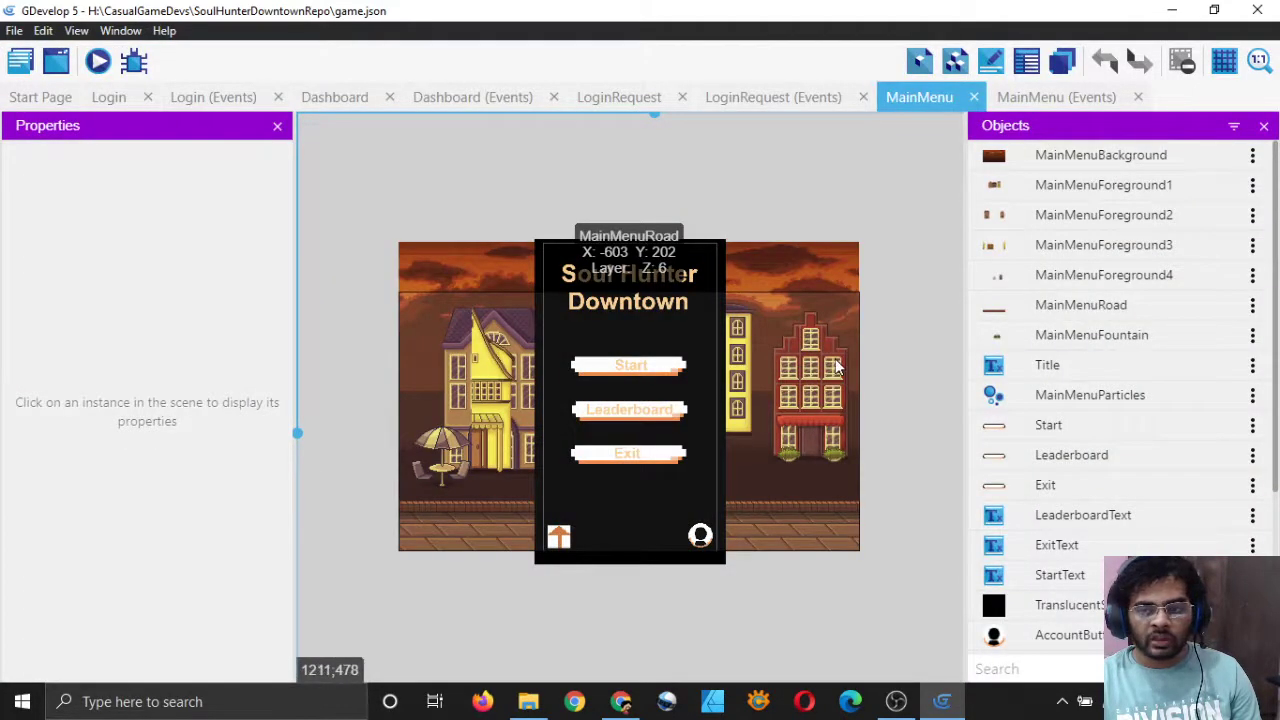
ctrl+scroll(692, 505, up, 1)
ctrl+scroll(692, 497, up, 5)
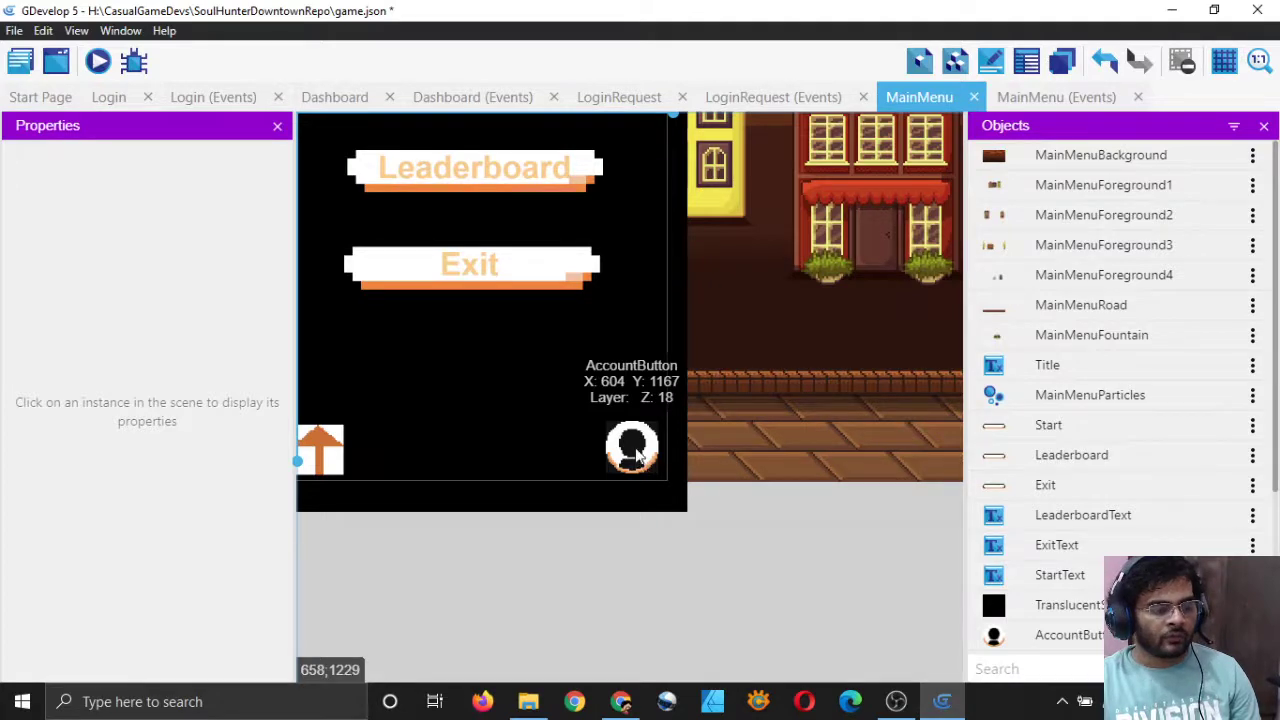
ctrl+scroll(640, 450, down, 3)
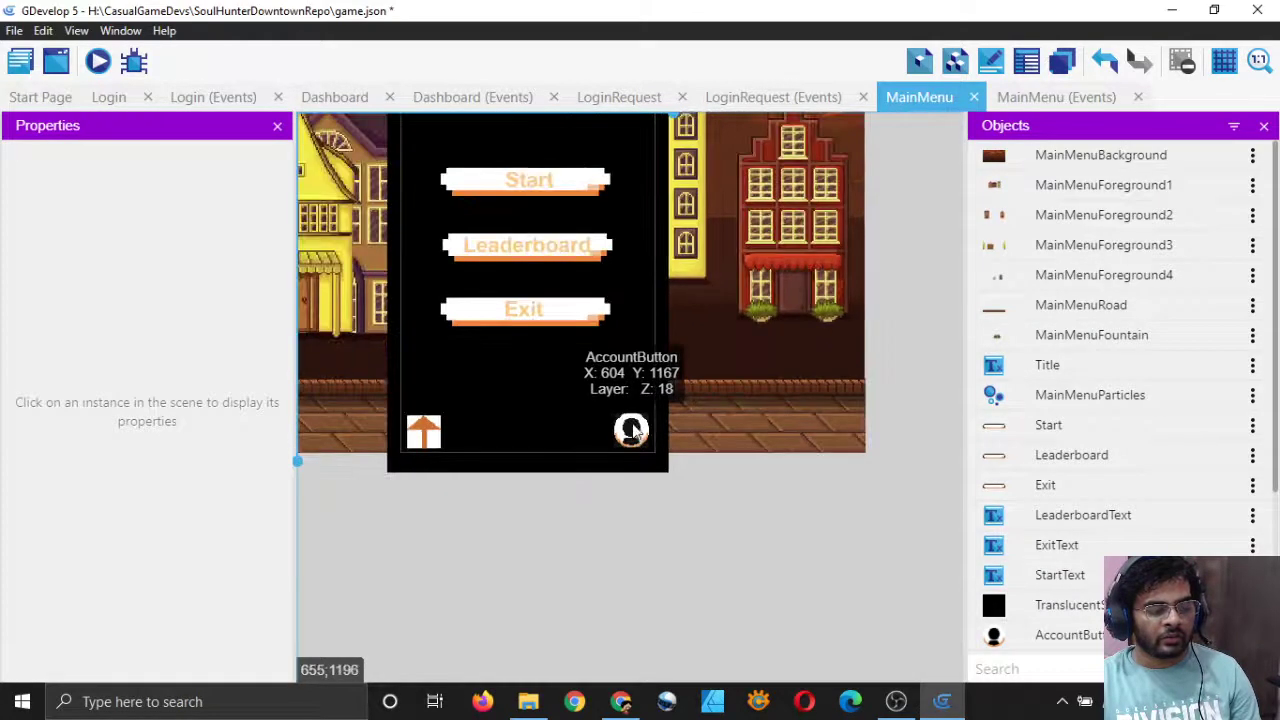
click(1045, 100)
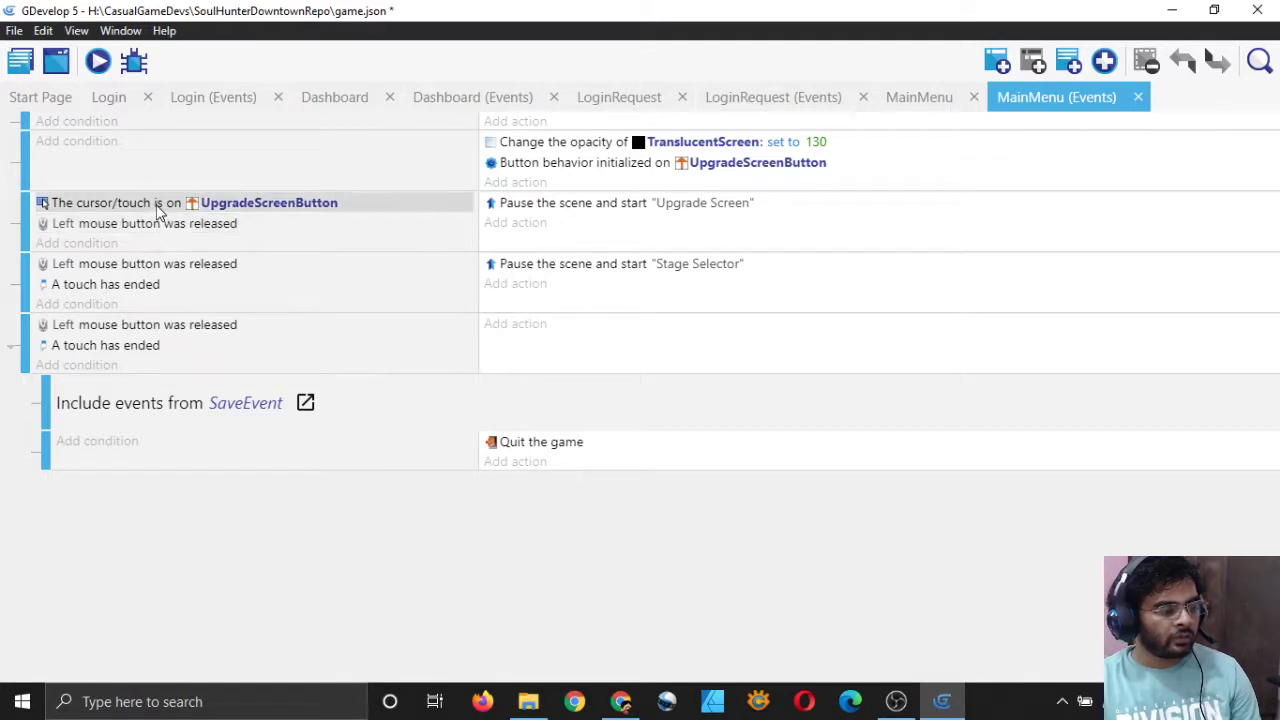
- Copy the UpgradeScreenButton click event below Quit the game and add an empty comment
click(657, 248)
right_click(660, 248)
click(684, 254)
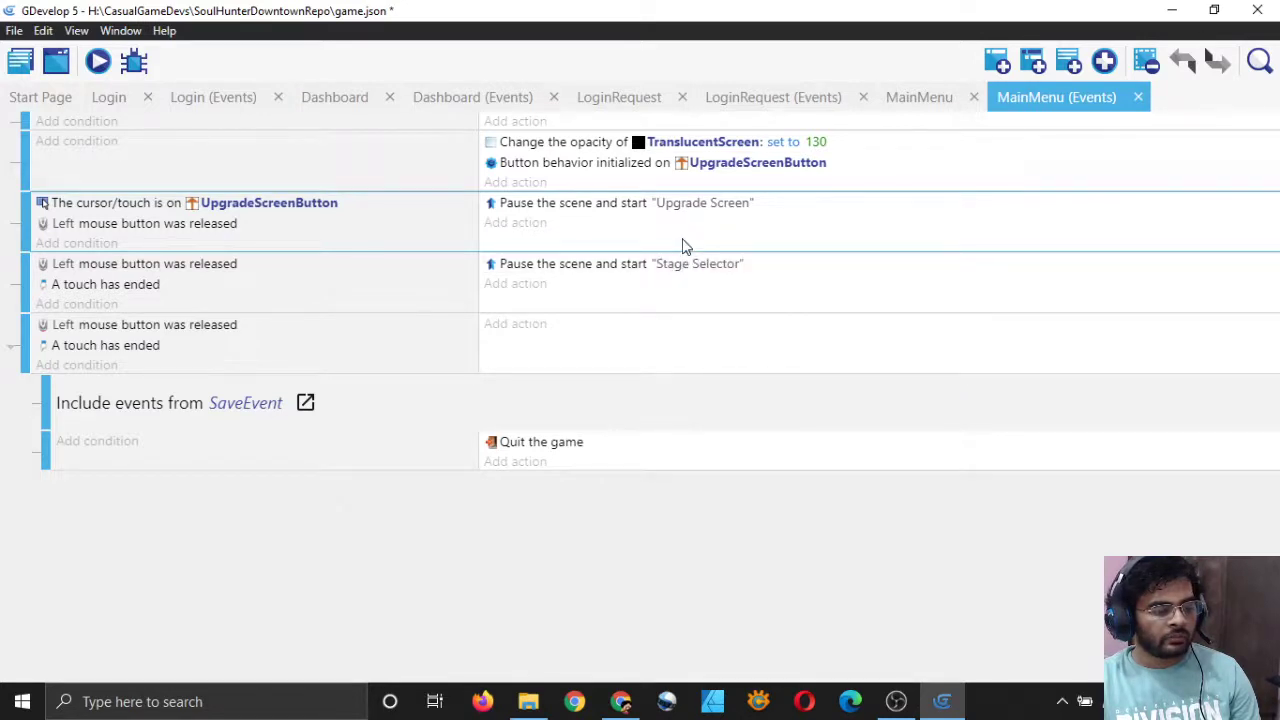
right_click(684, 246)
click(714, 295)
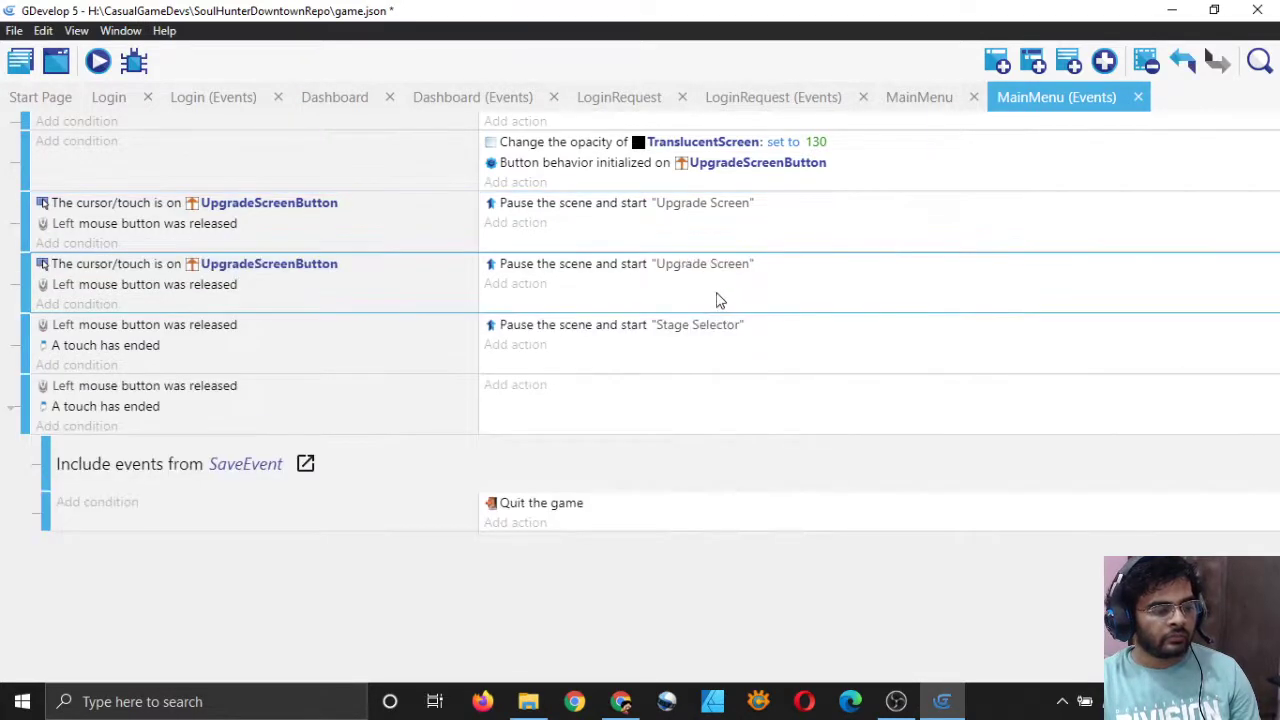
drag(29, 283, 29, 518)
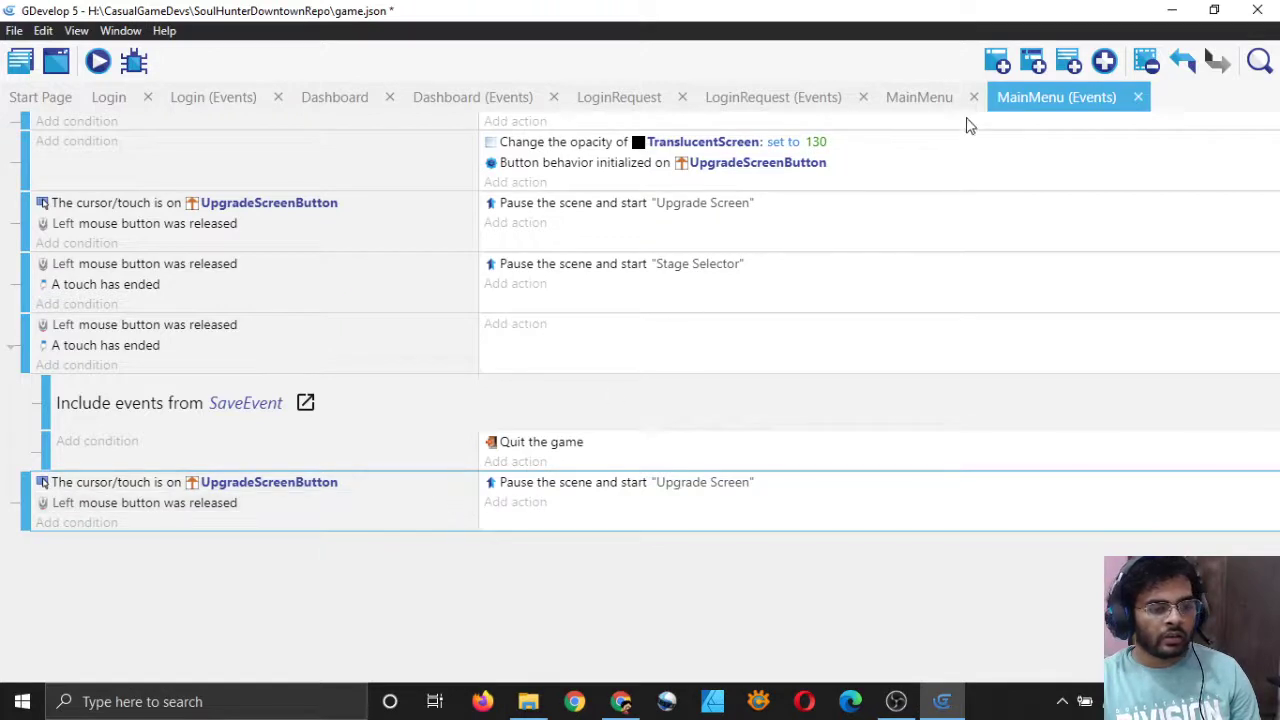
click(1069, 62)
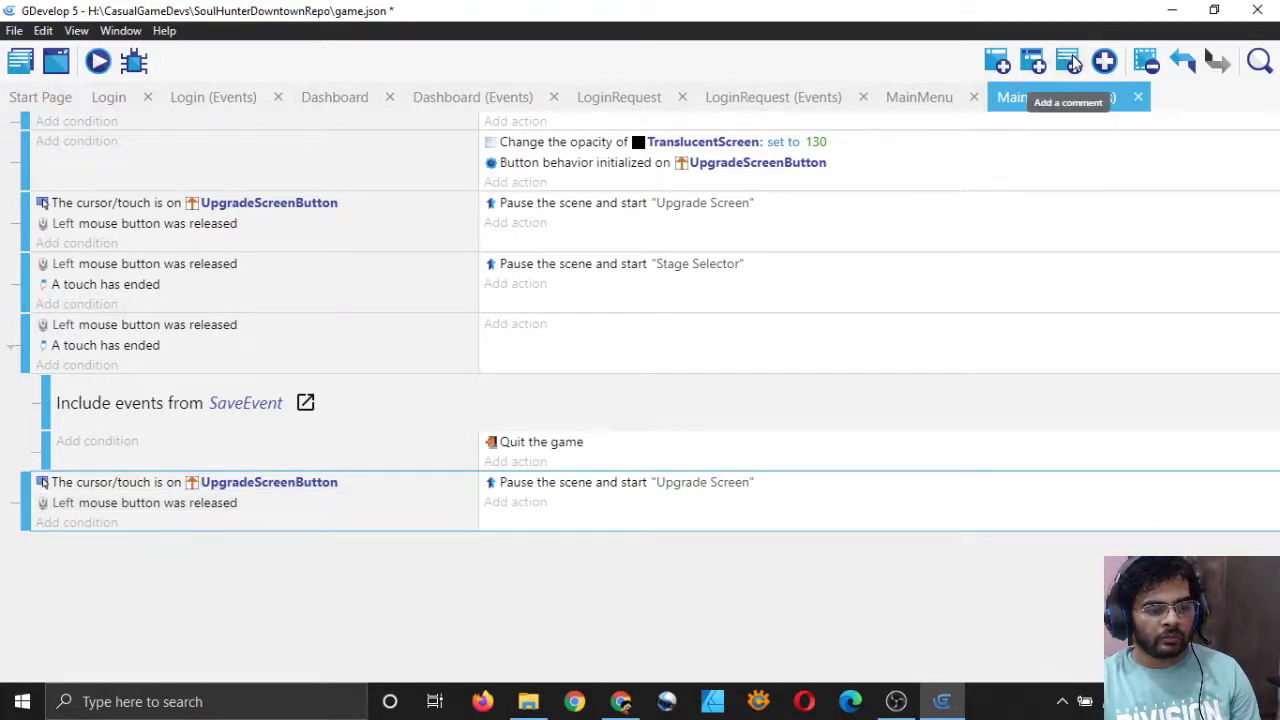
- Move the comment above the copied event and set its text to 'Account Button Events Below'
drag(26, 206, 83, 497)
click(88, 485)
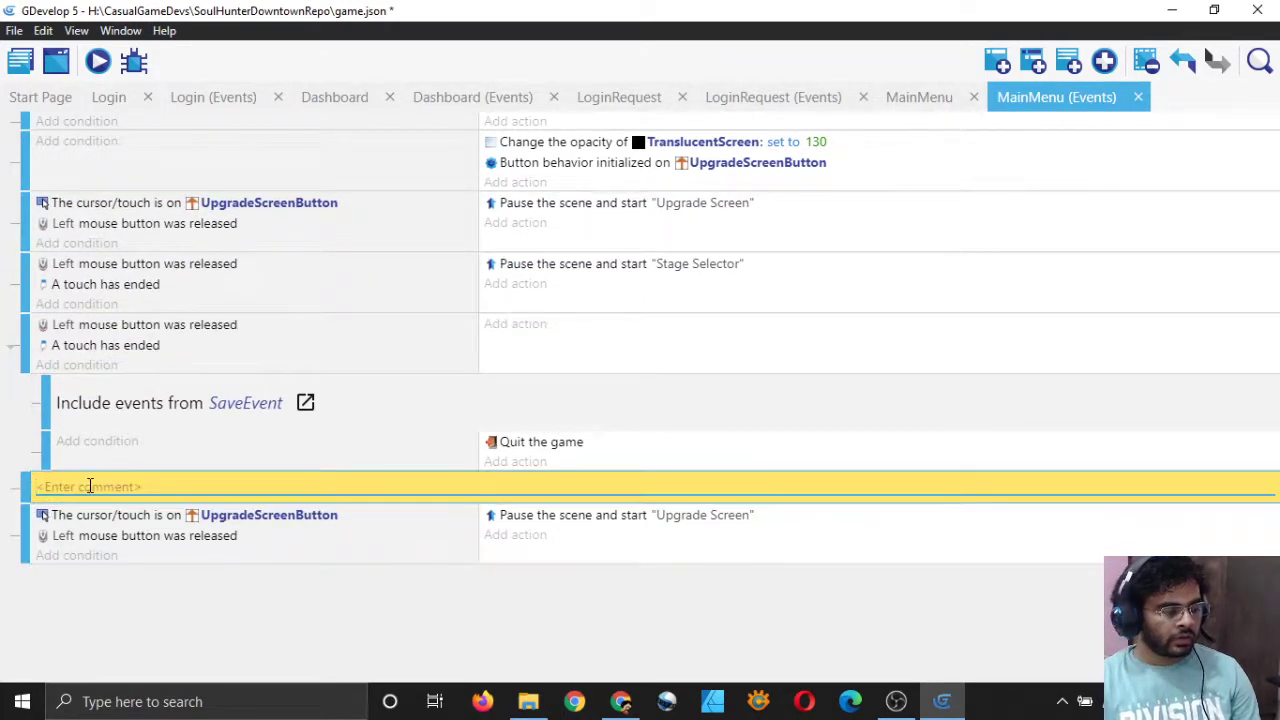
text(Acco)
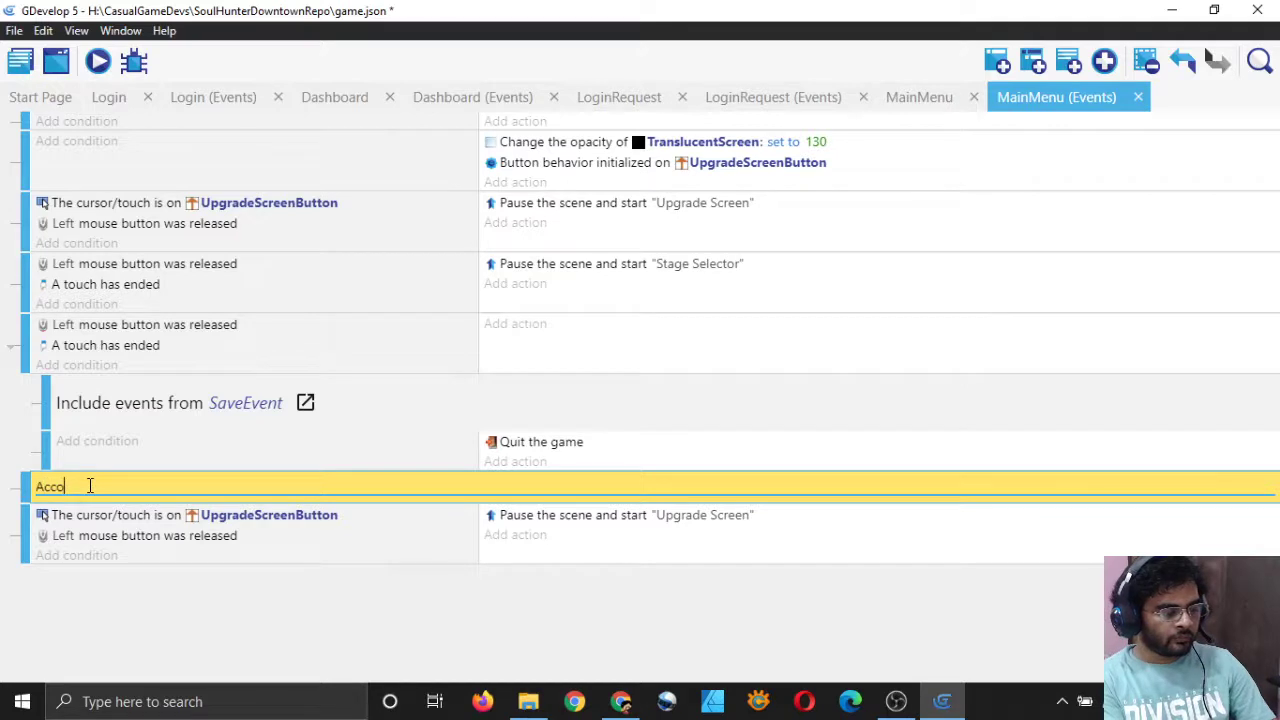
text(unt Button )
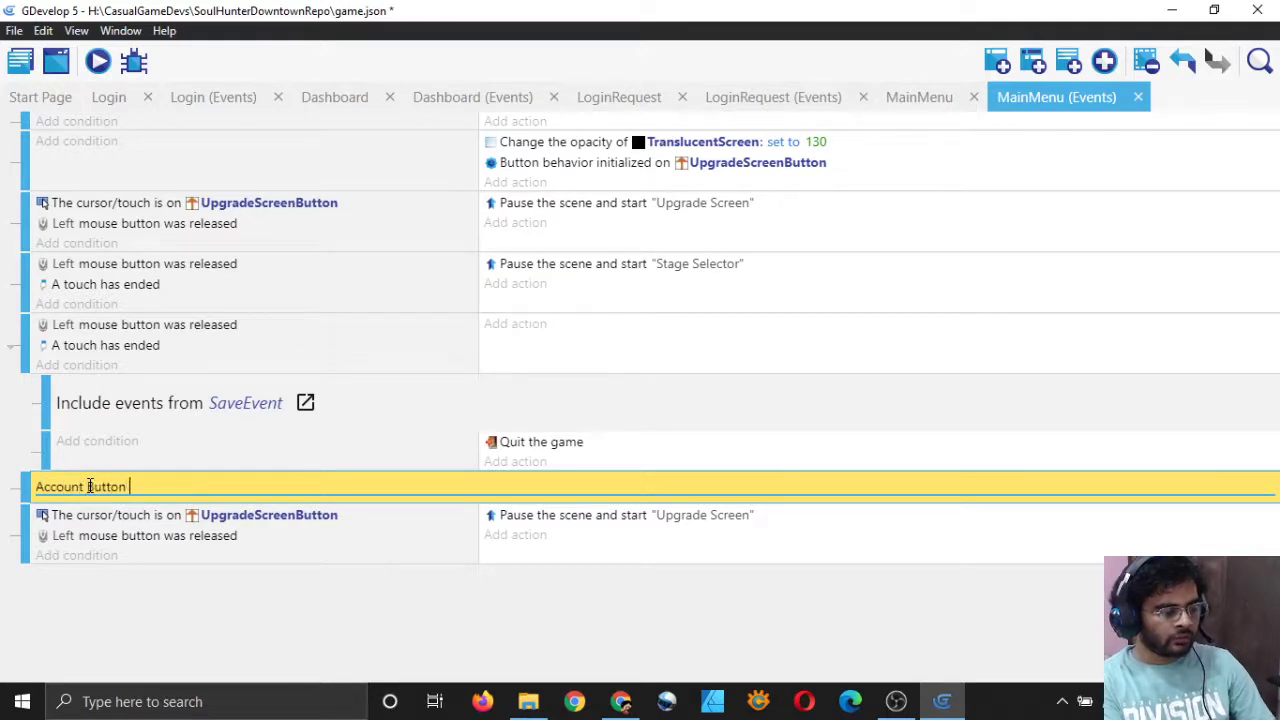
text(Event)
click(252, 613)
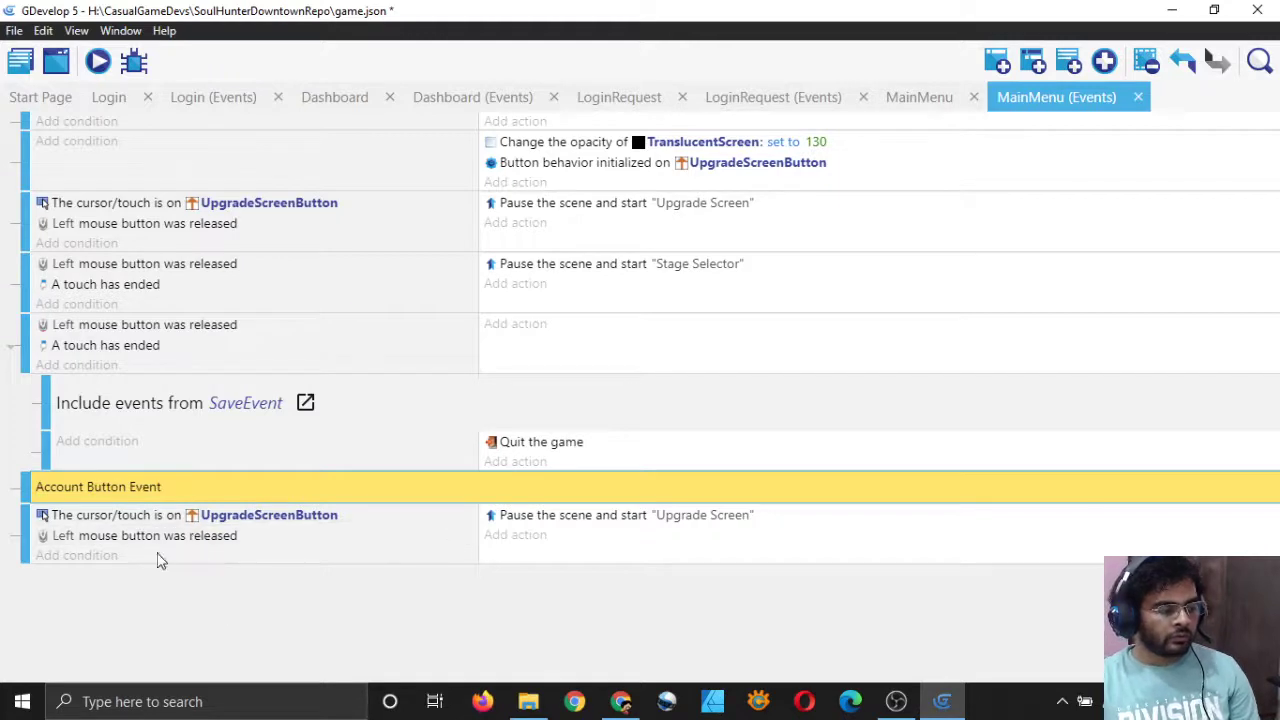
click(171, 487)
text(Below)
text(s)
click(342, 604)
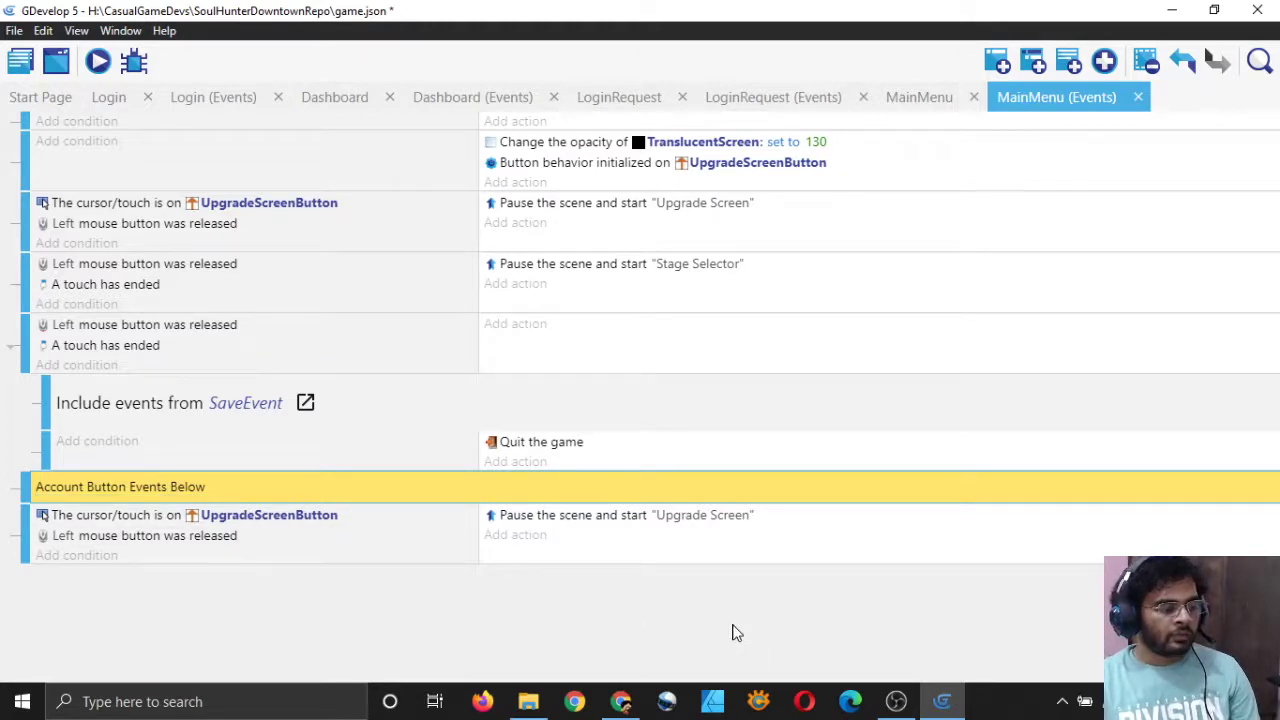
click(237, 516)
double_click(288, 560)
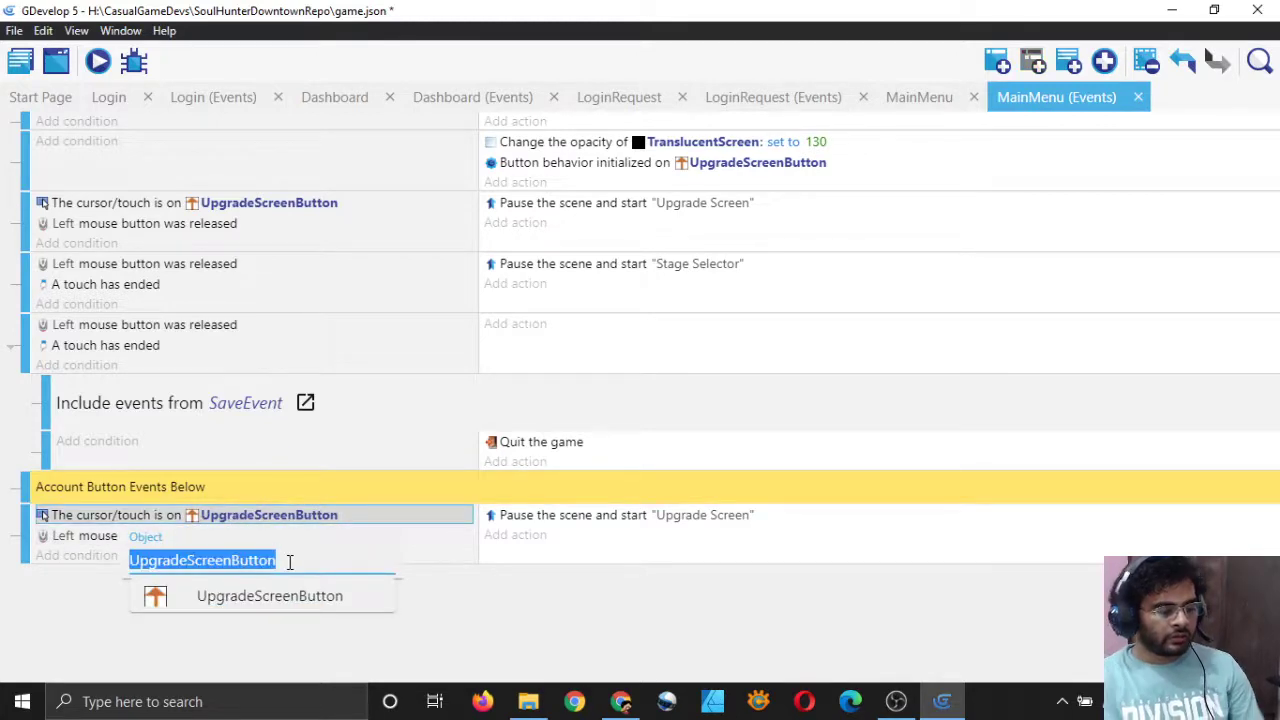
key(BackSpace)
text(Account)
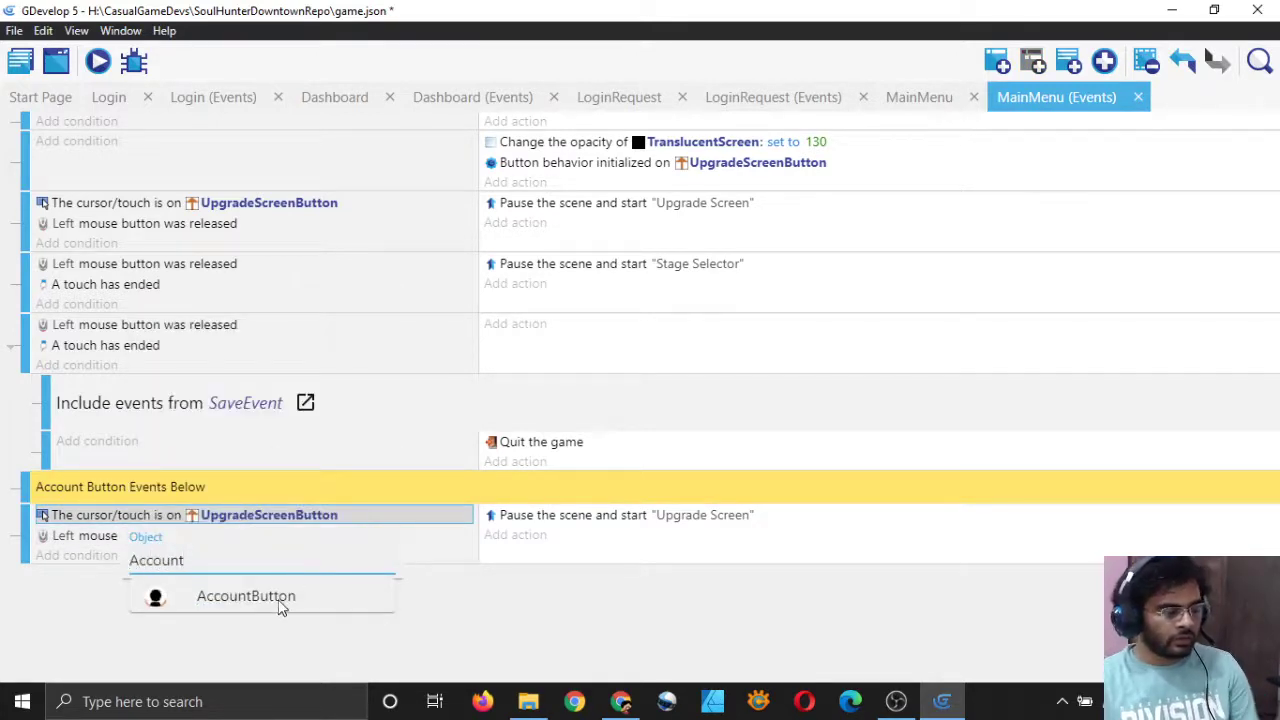
click(276, 596)
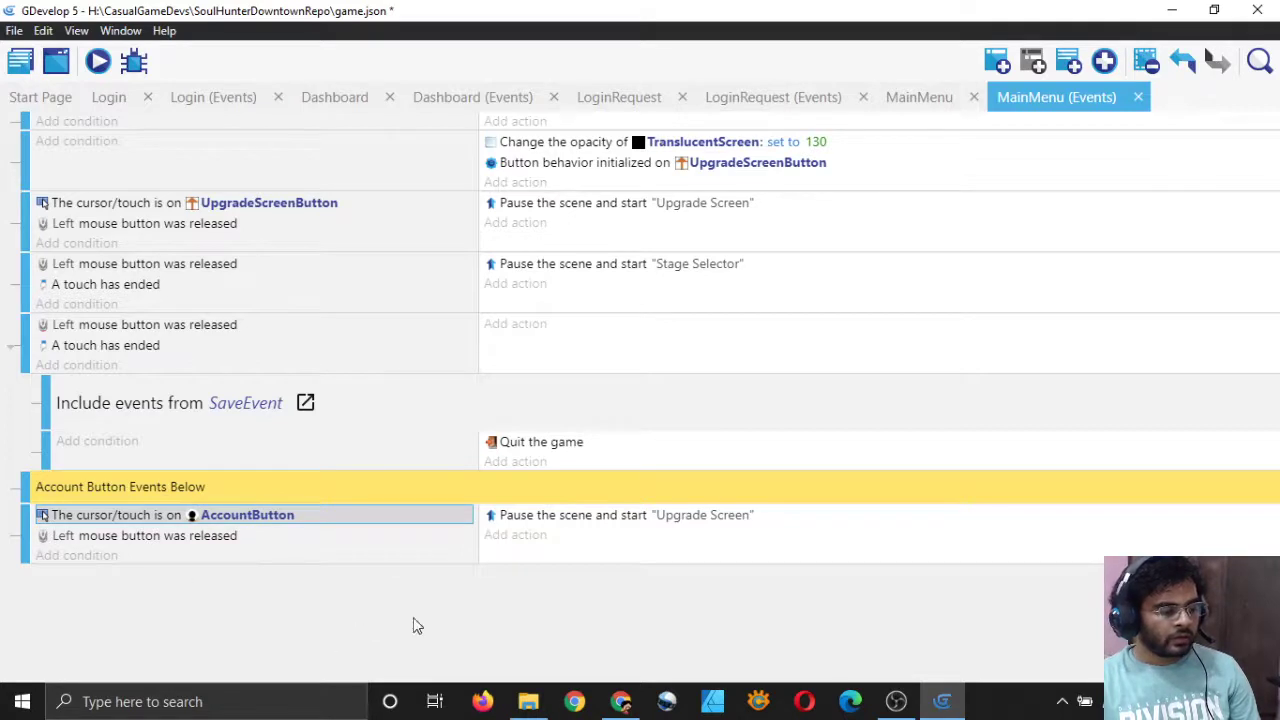
click(608, 519)
key(Delete)
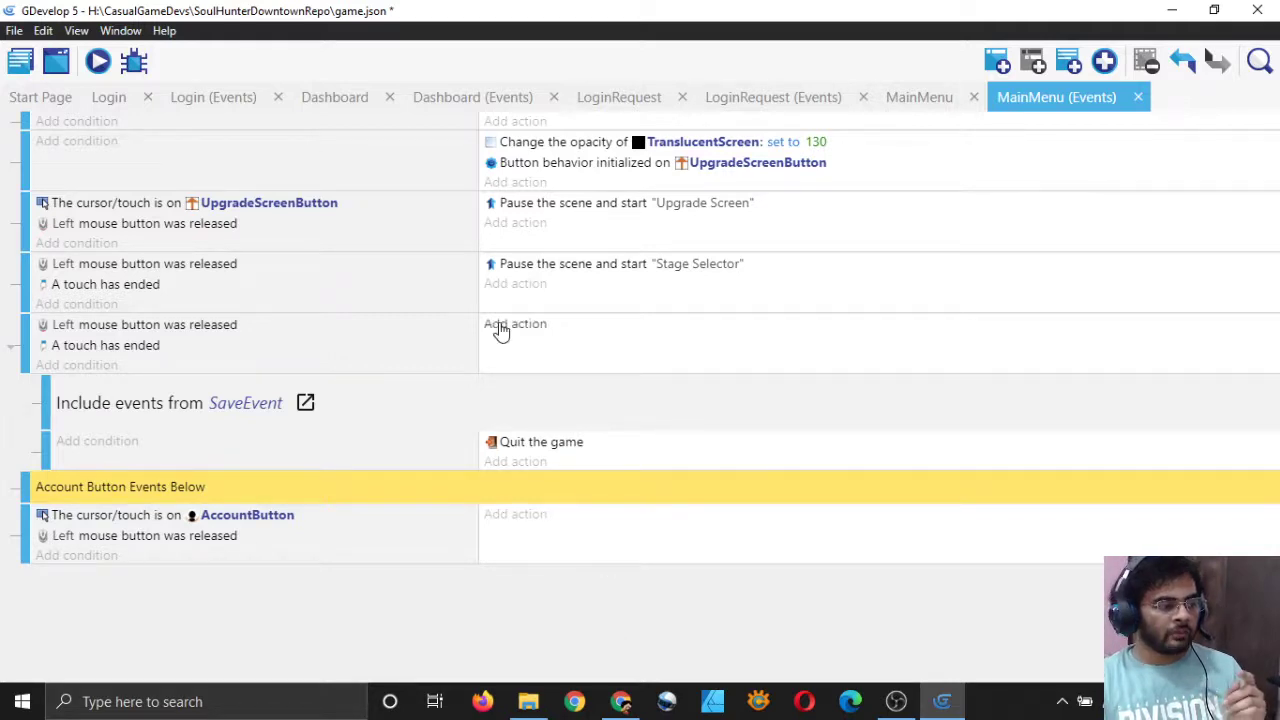
- Check the LoginRequest events, then view the Login scene's username and password fields
click(749, 100)
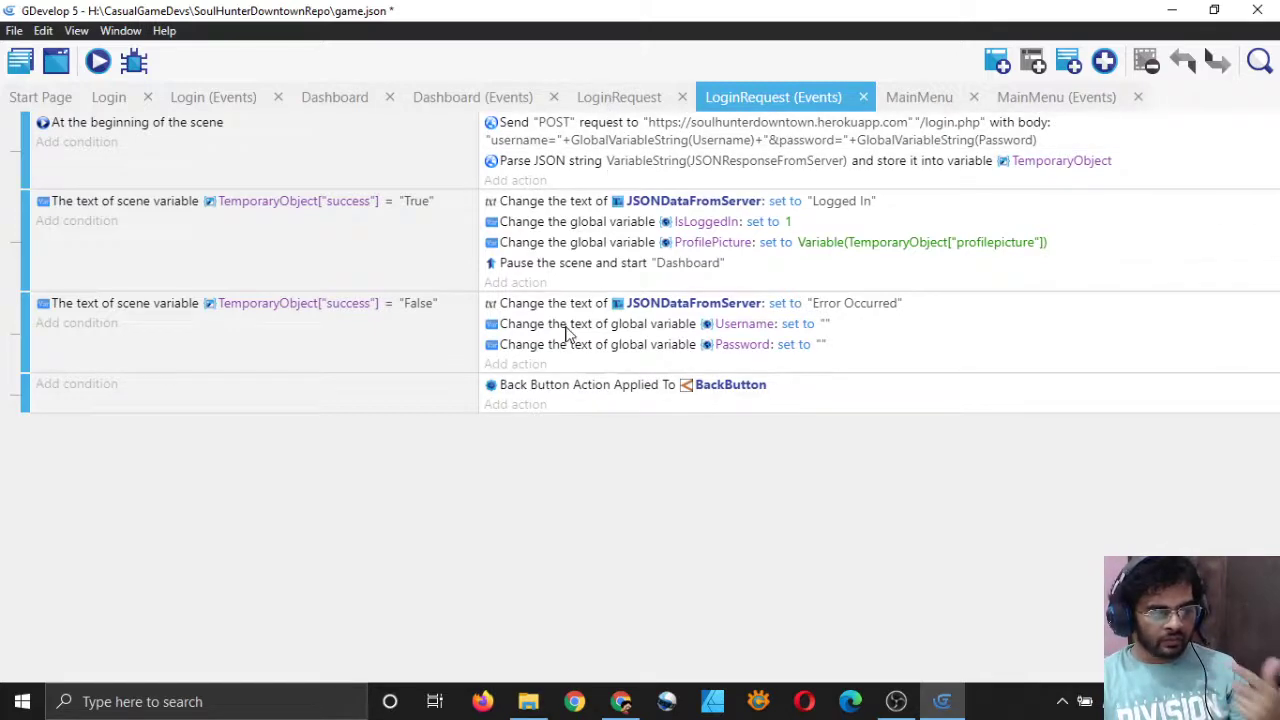
click(98, 100)
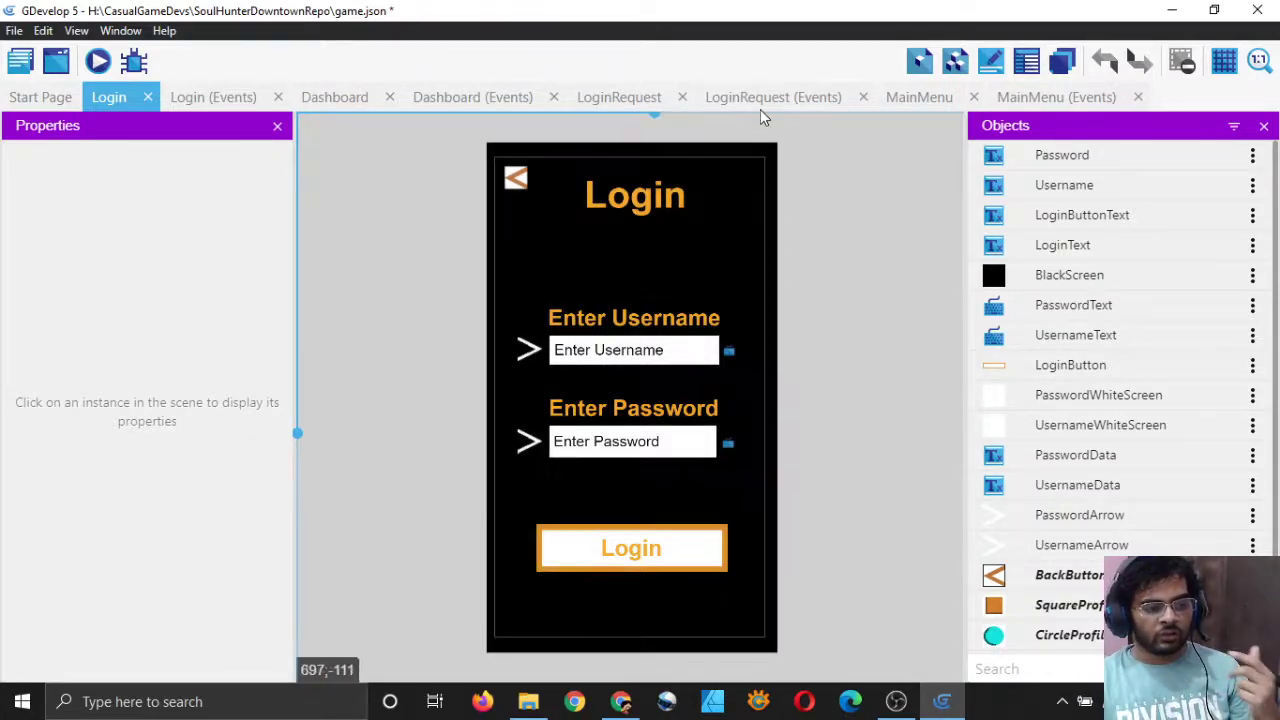
- Inspect LoginRequest's IsLoggedIn = 1 action, then return to the MainMenu events
click(762, 100)
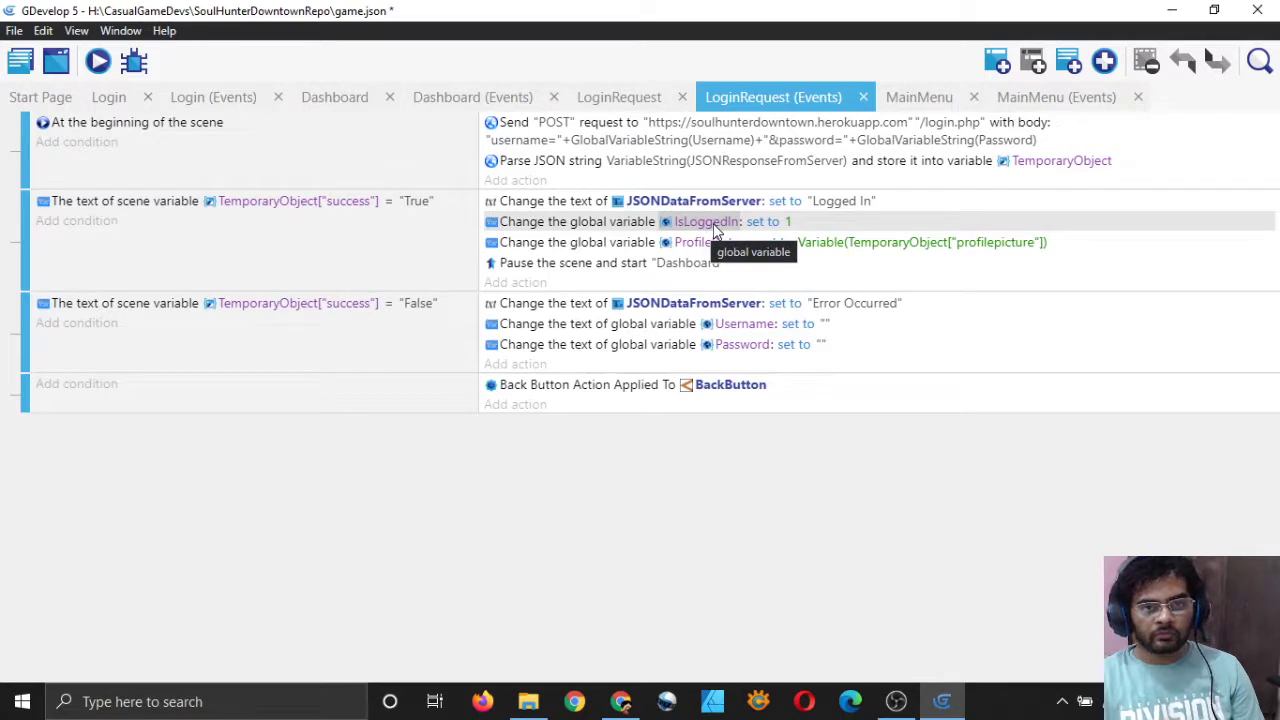
click(1050, 97)
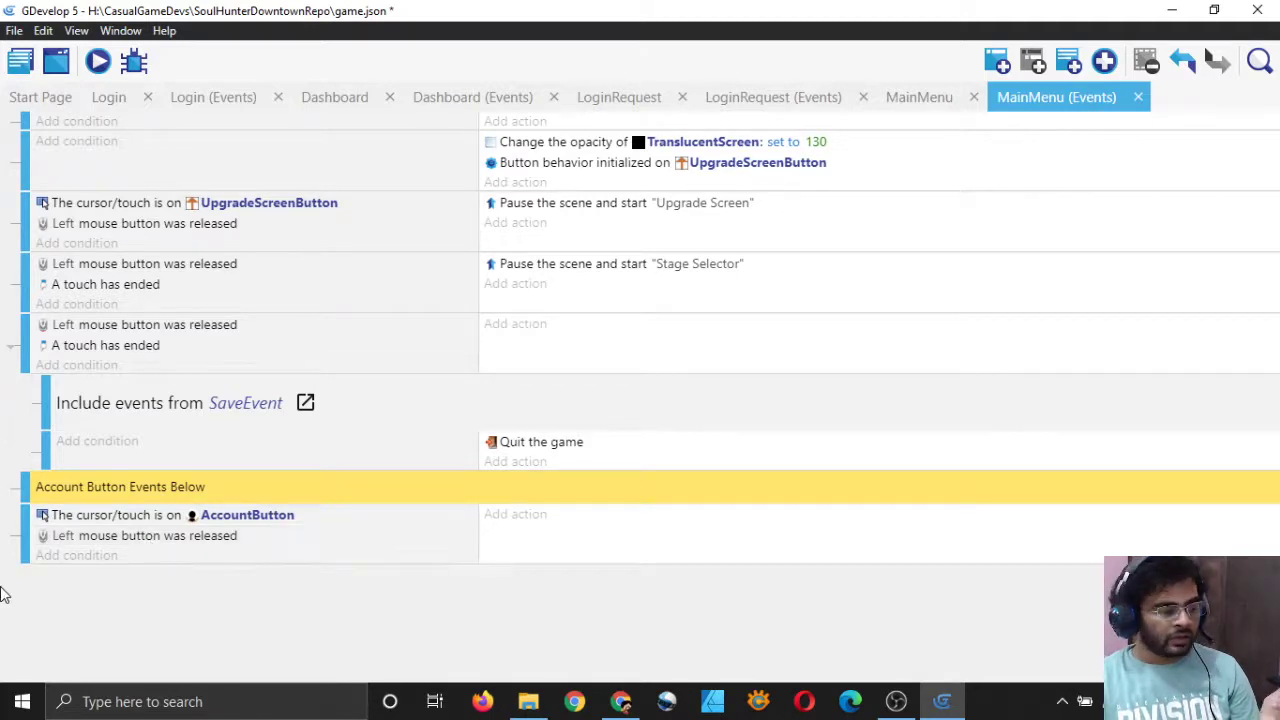
- Add an empty sub-event under the AccountButton click event, leaving its condition unset
click(633, 555)
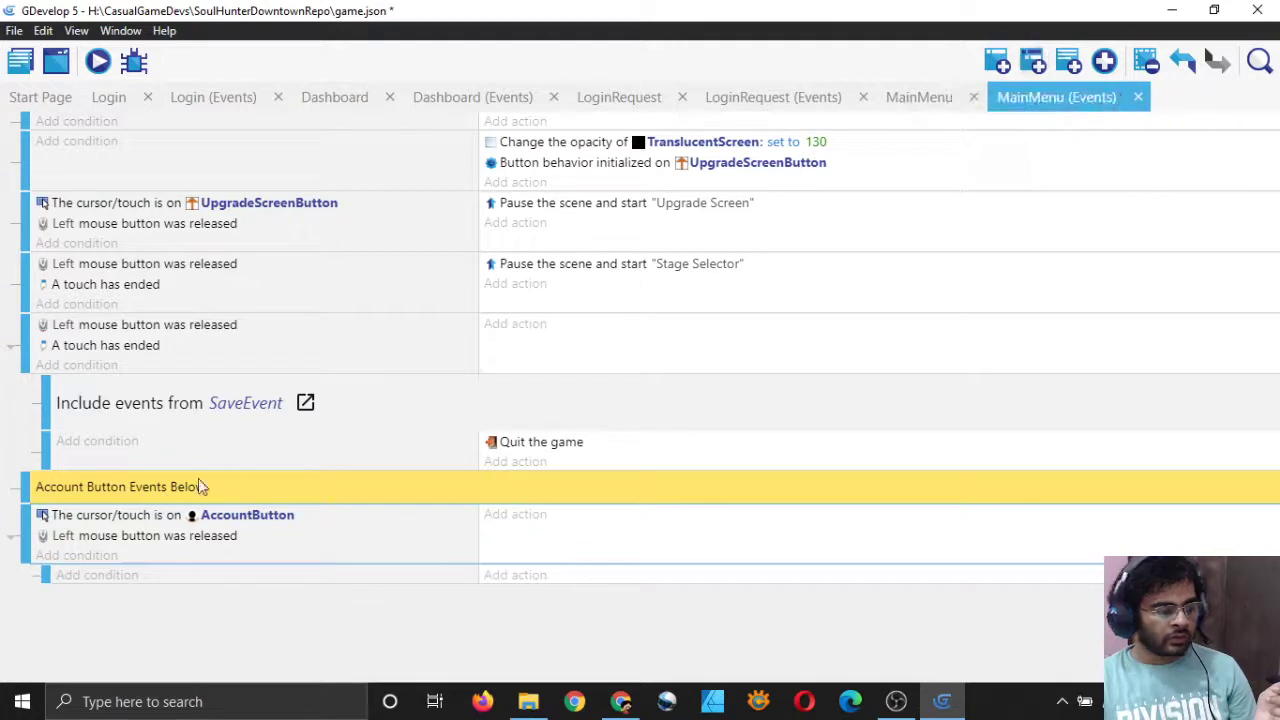
click(116, 558)
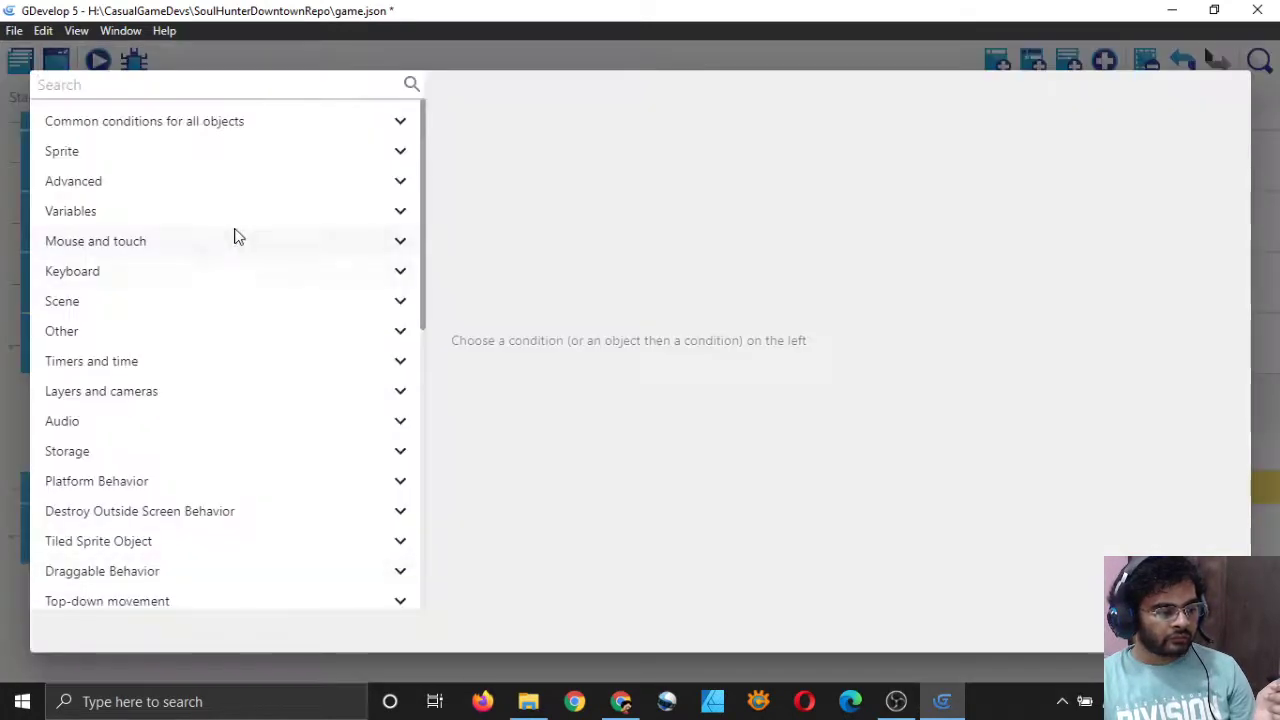
click(245, 213)
click(197, 252)
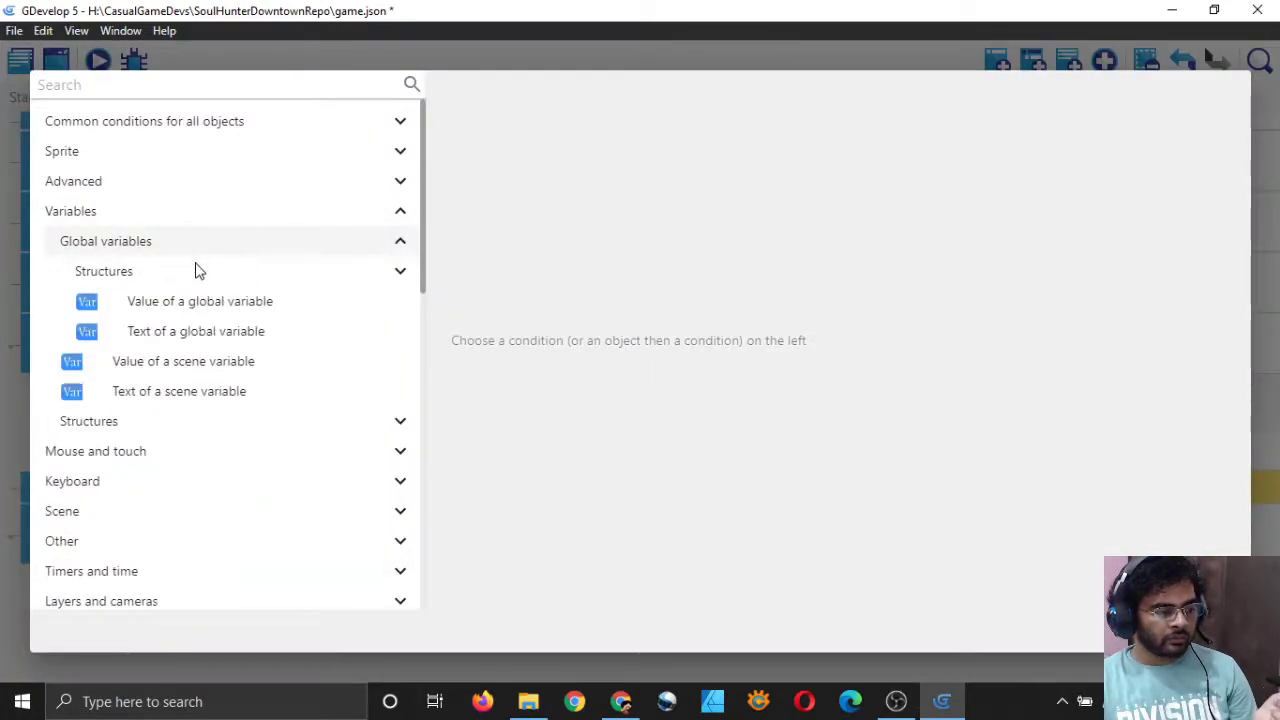
click(196, 302)
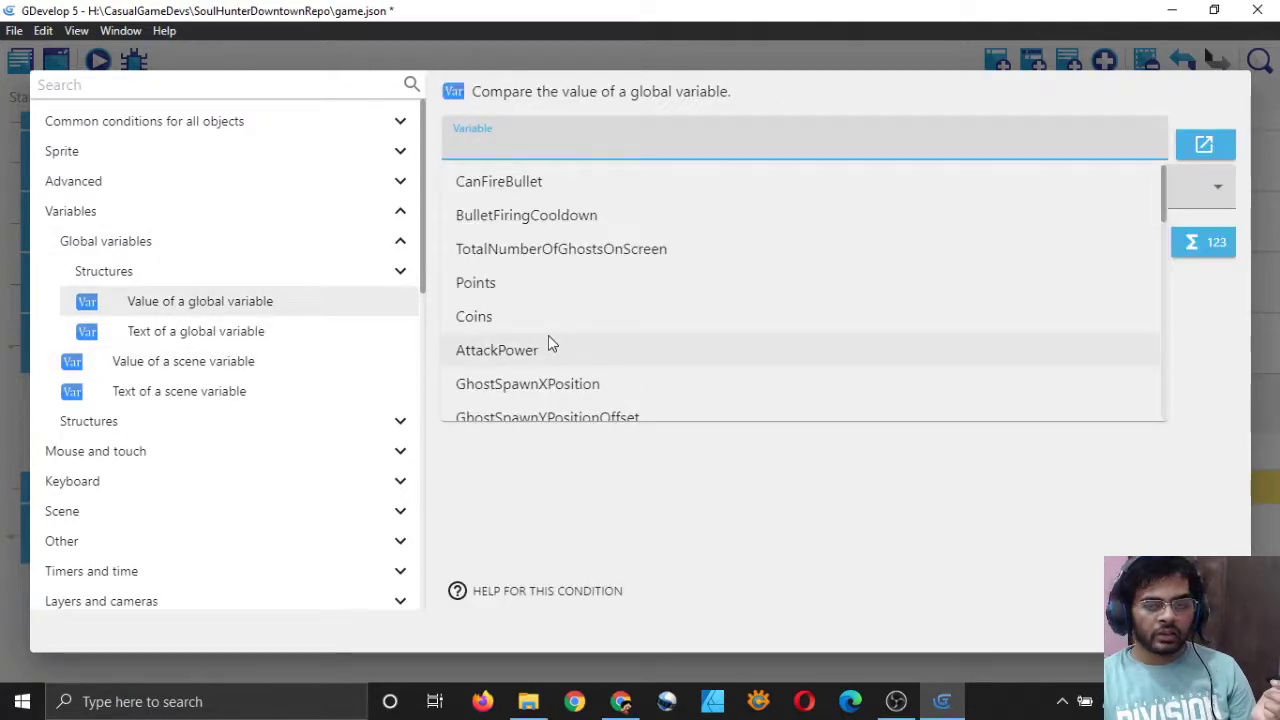
scroll(546, 340, down, 10)
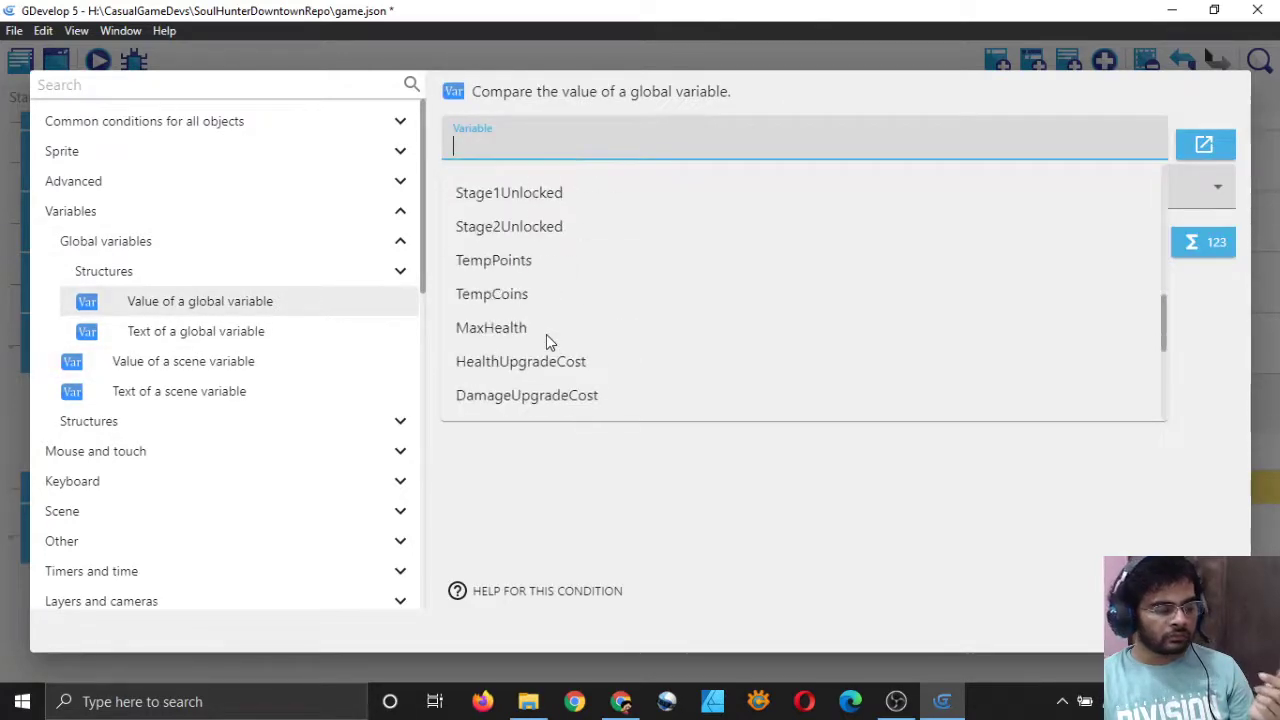
click(611, 494)
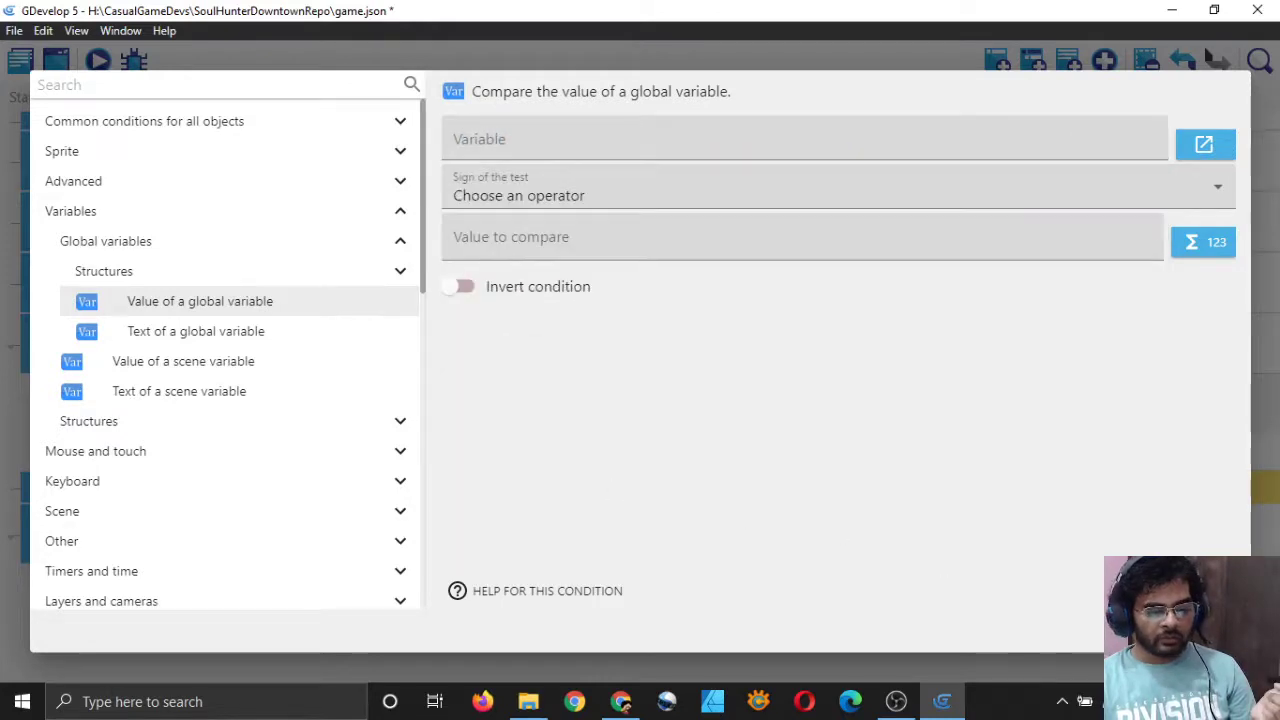
key(Escape)
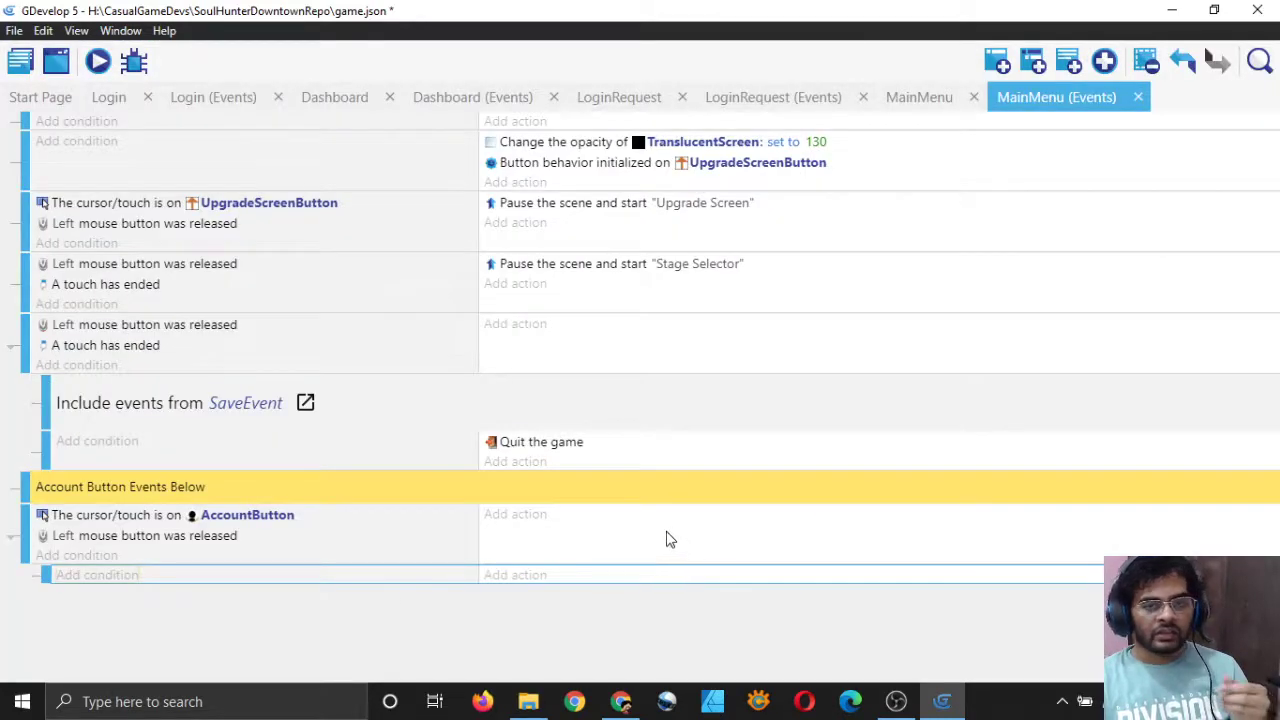
- Confirm in the global variables that IsLoggedIn exists with value 0, without changes
click(22, 62)
click(124, 115)
click(126, 88)
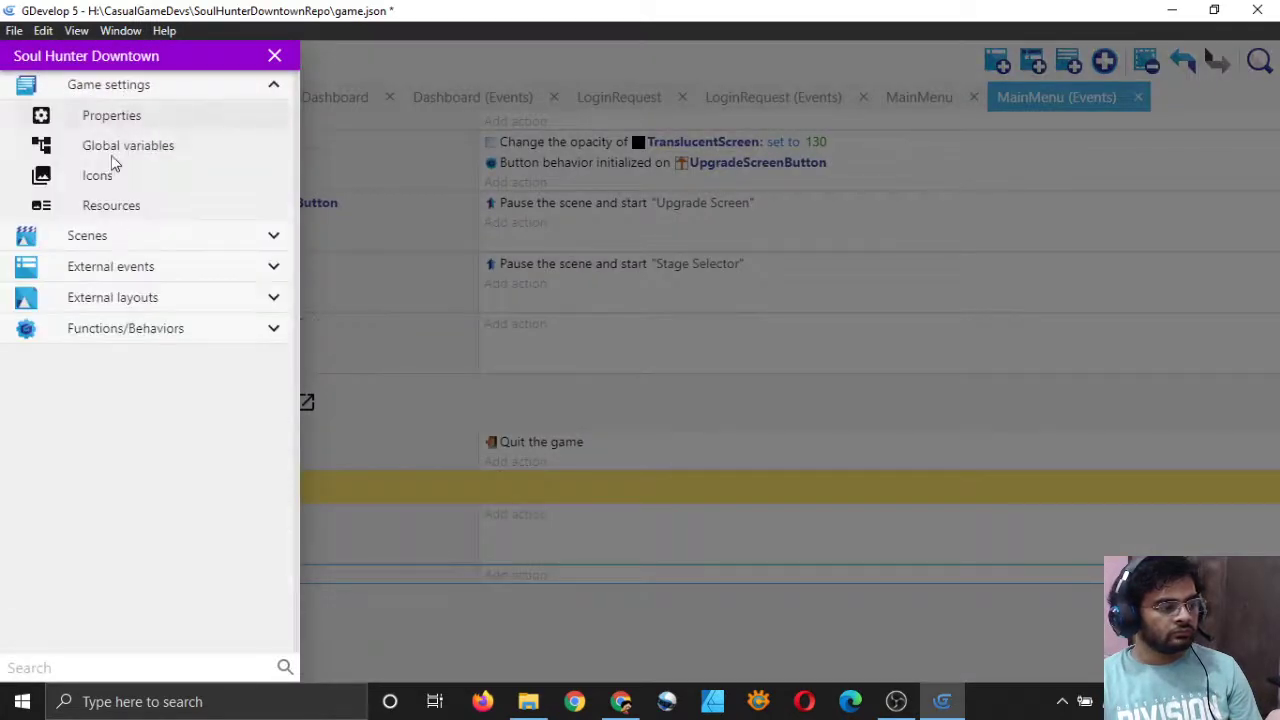
click(116, 148)
scroll(603, 364, down, 10)
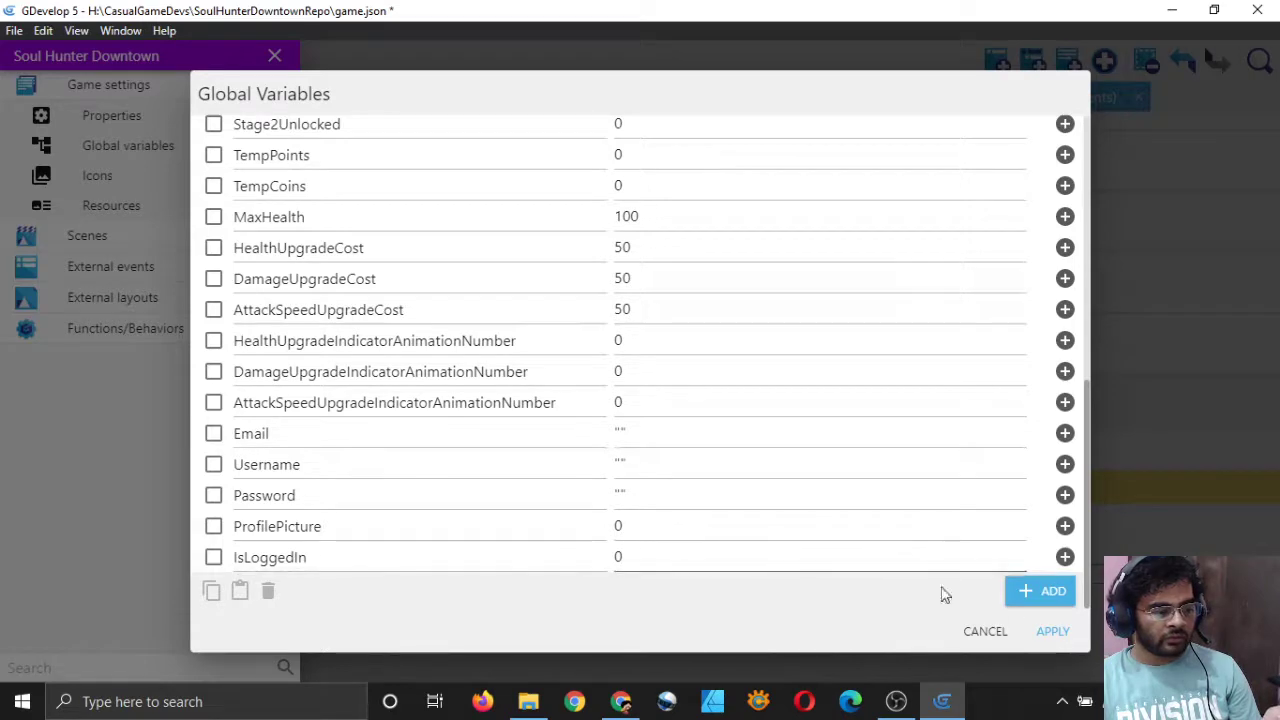
click(985, 631)
click(275, 57)
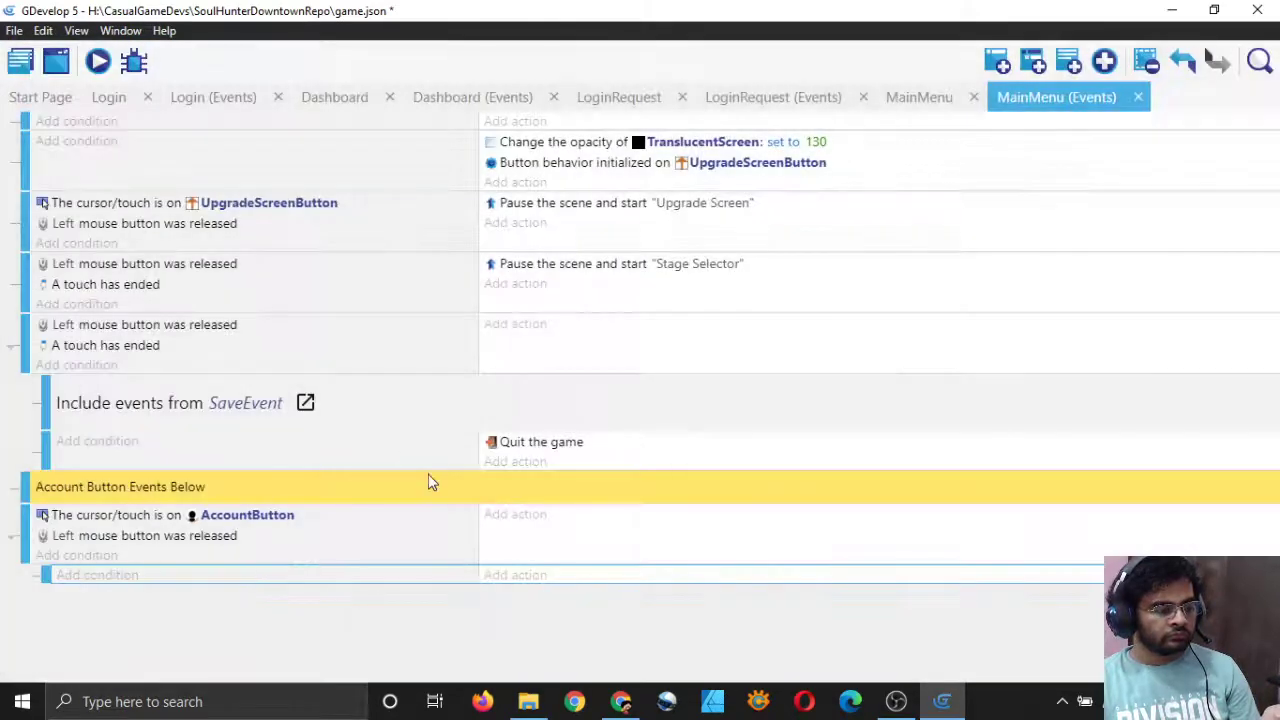
- Add a 'Value of a global variable' condition: IsLoggedIn equal to 0
click(508, 576)
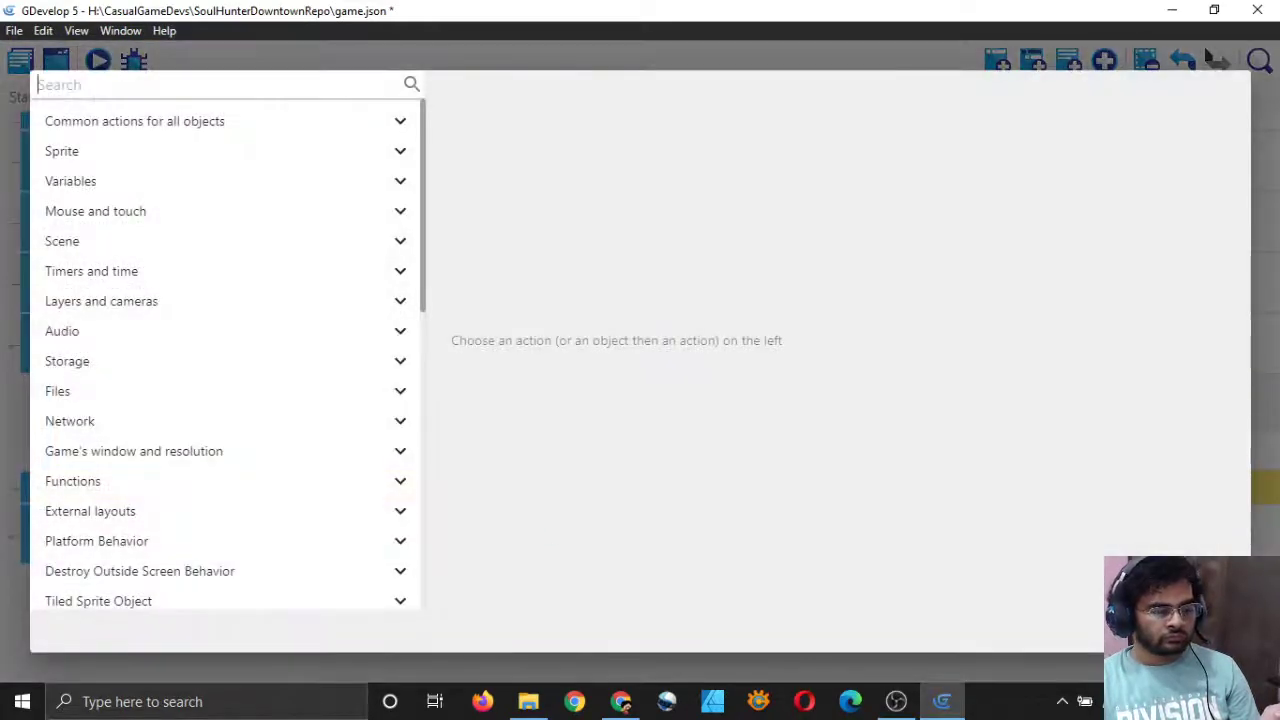
key(Escape)
click(118, 574)
click(268, 218)
click(266, 238)
click(226, 302)
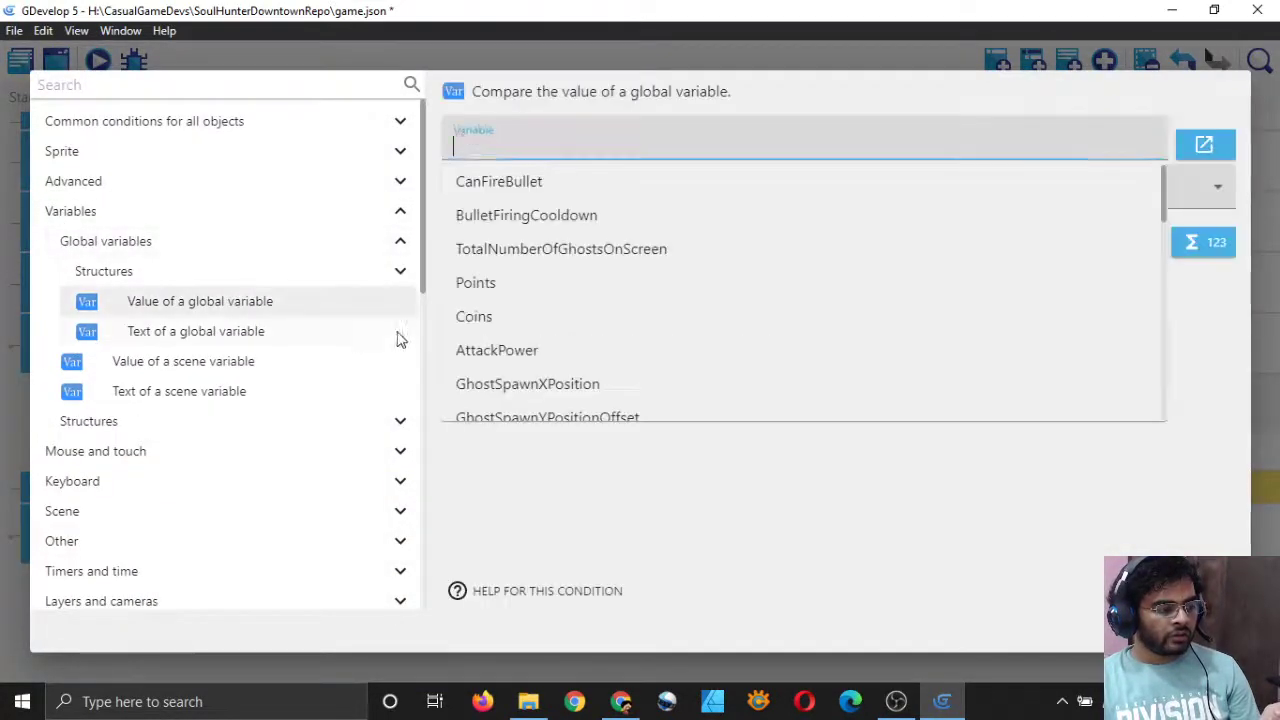
scroll(530, 270, down, 5)
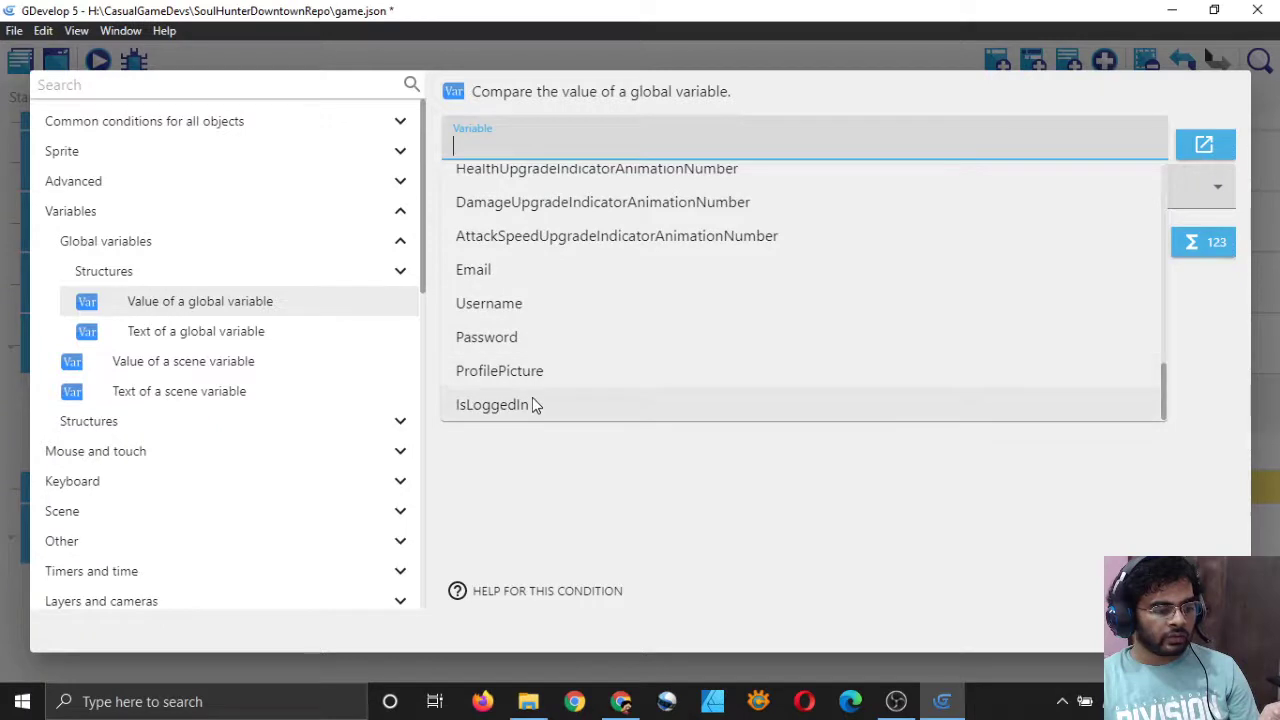
click(532, 404)
click(571, 198)
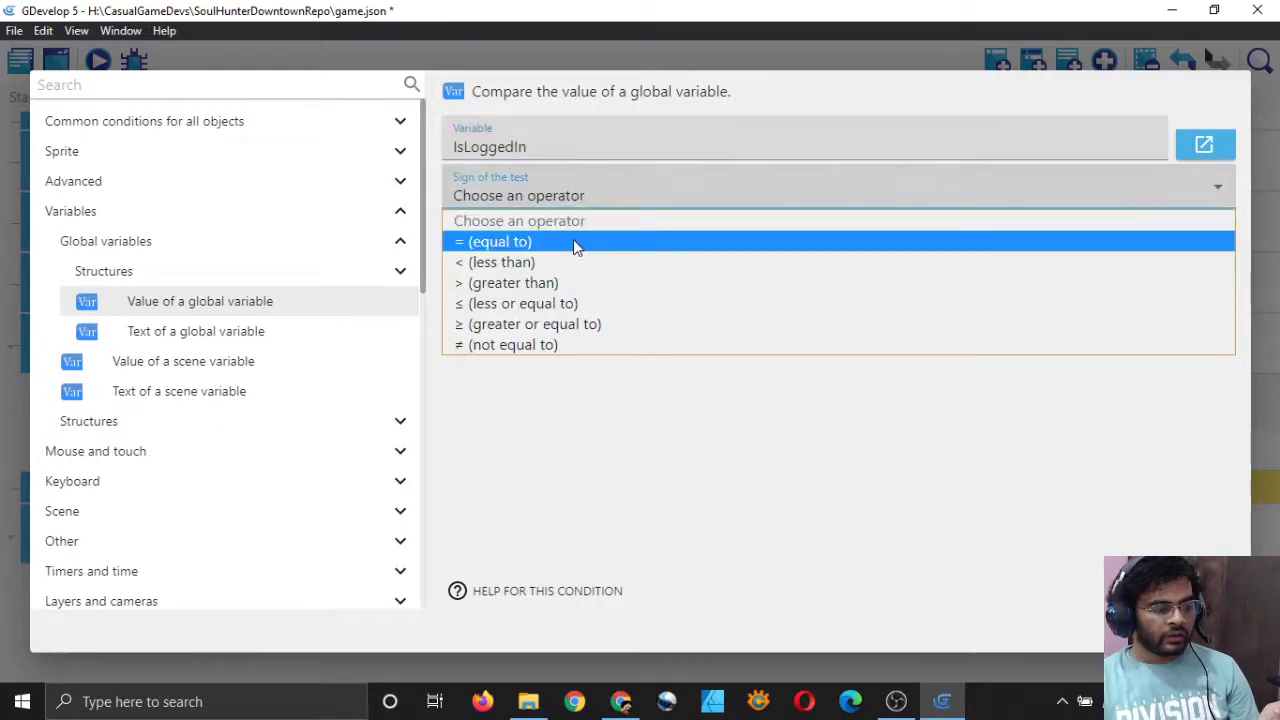
click(575, 242)
text(0)
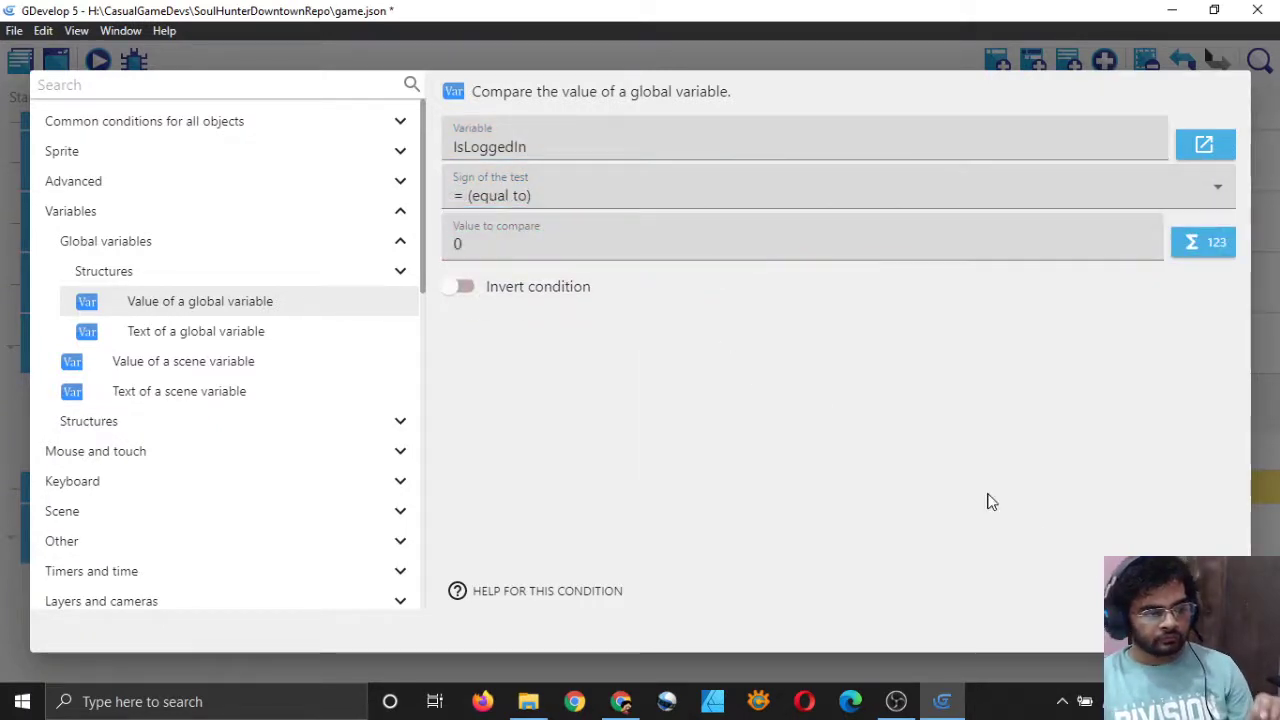
click(535, 648)
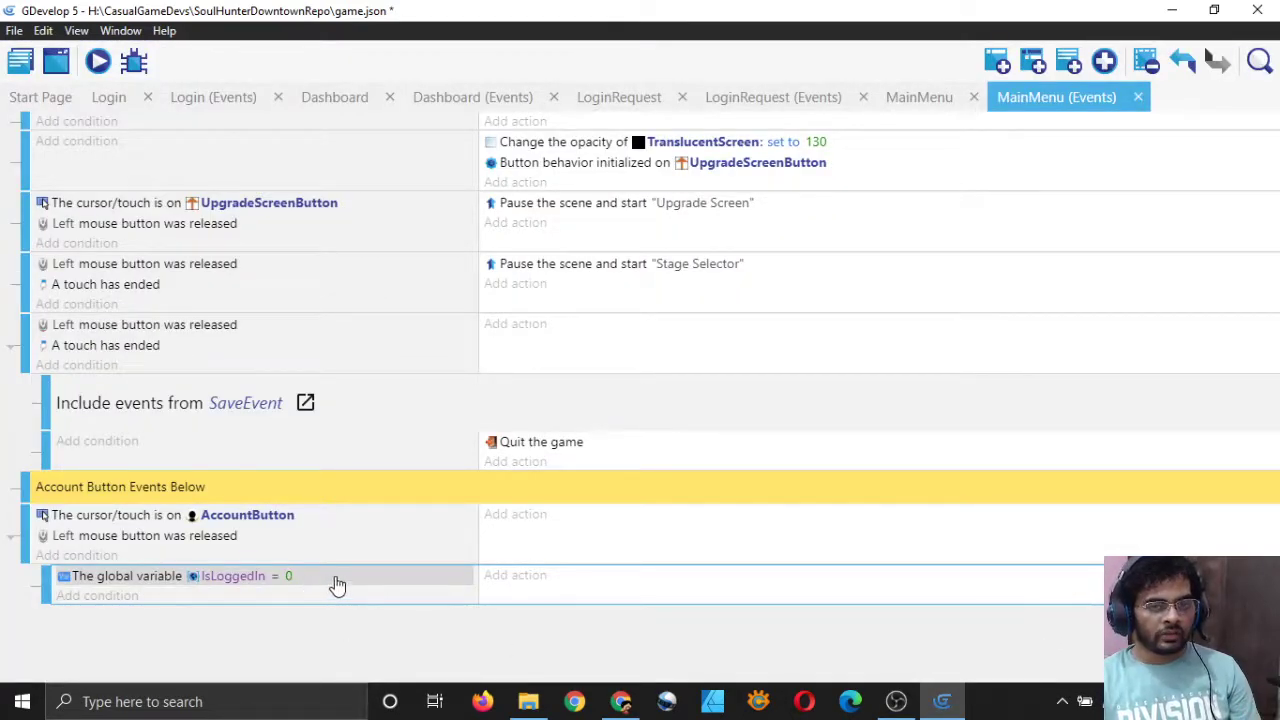
- Add a 'Pause and start a new scene' action with Login as the target scene
click(515, 585)
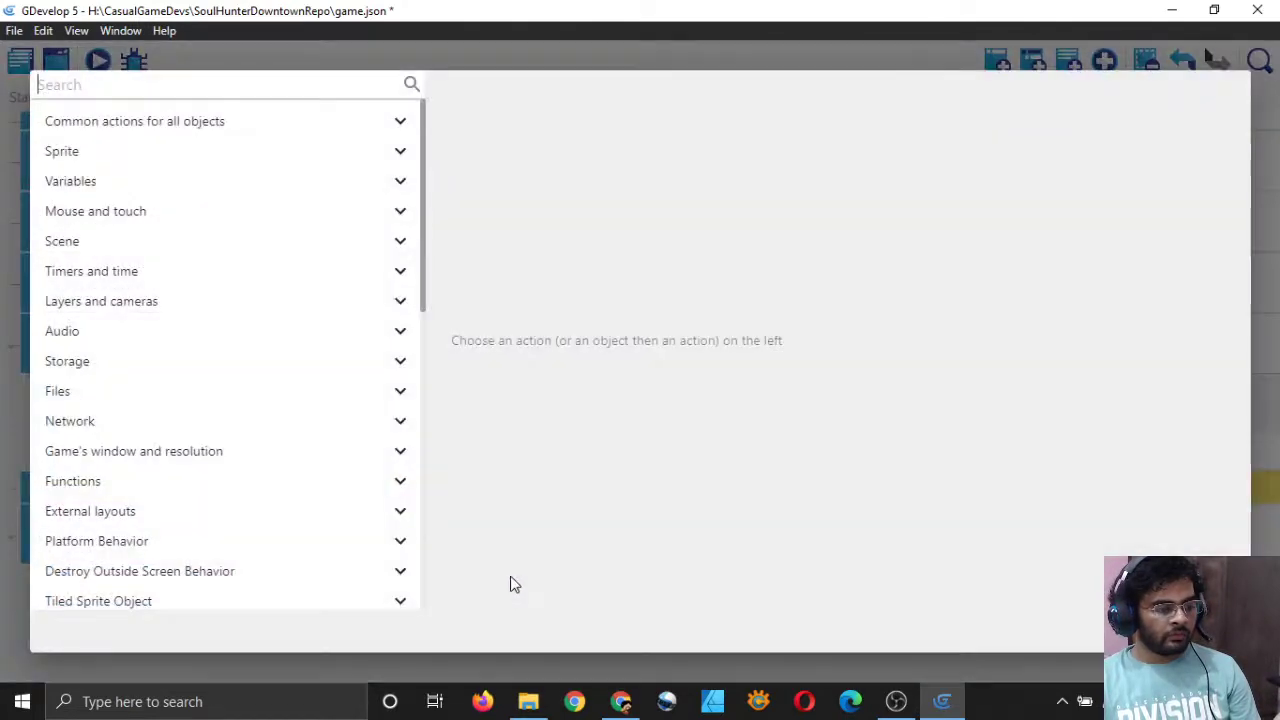
click(148, 248)
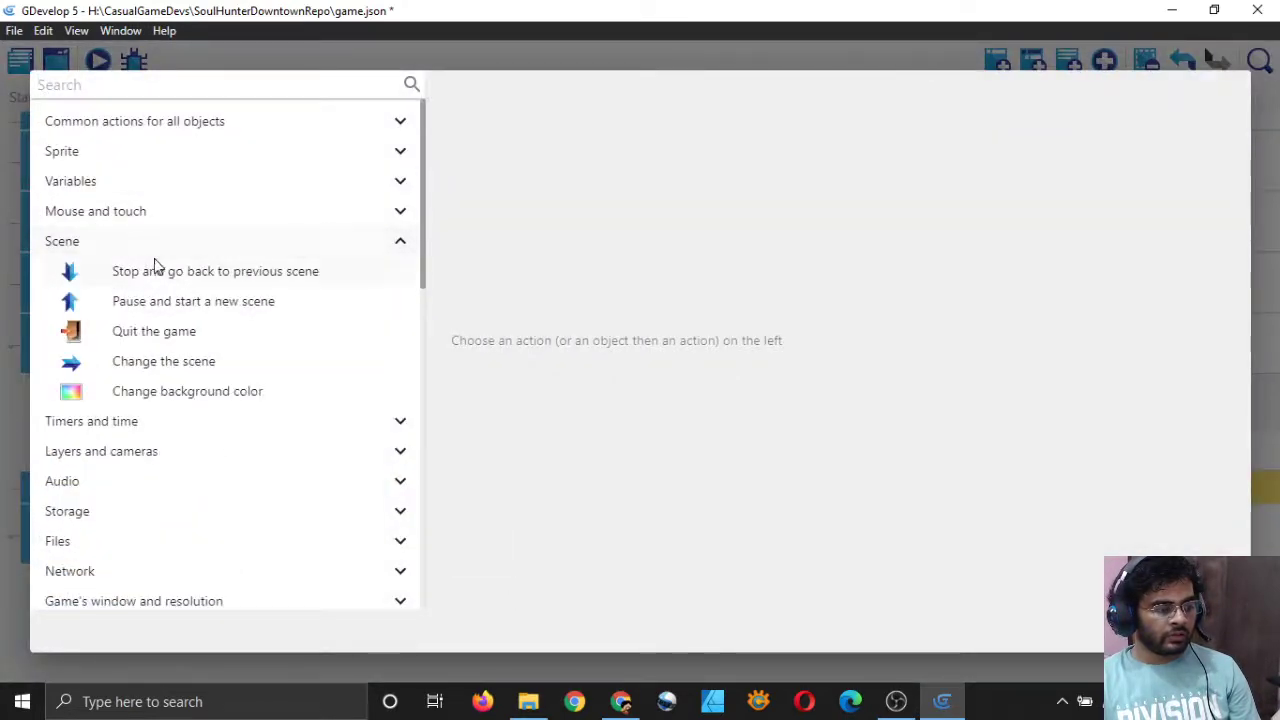
click(179, 368)
click(180, 301)
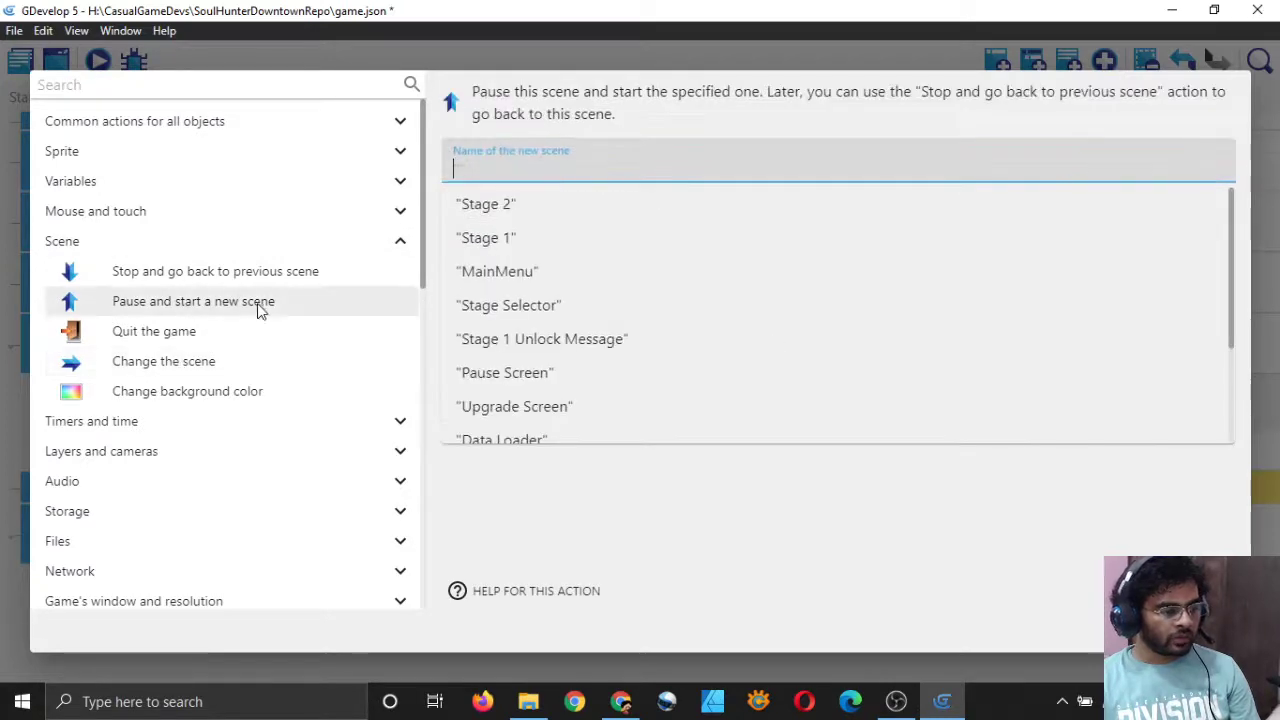
scroll(569, 316, down, 2)
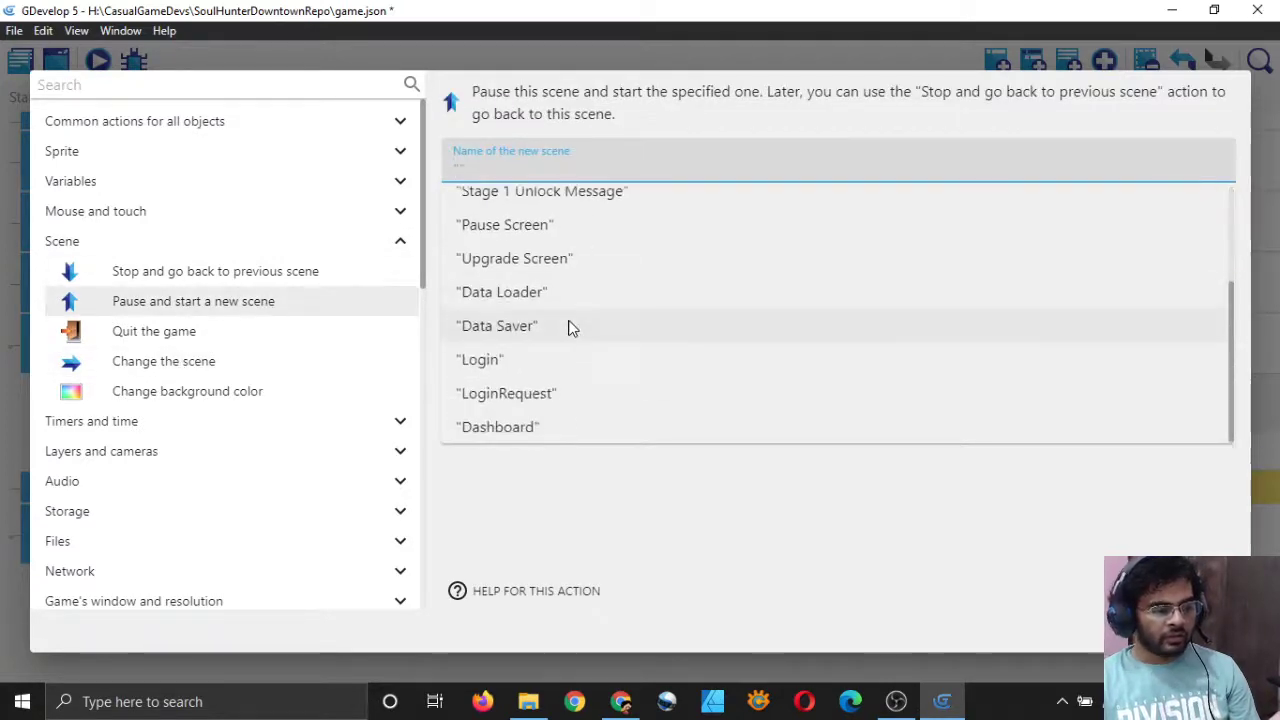
click(526, 360)
click(1205, 630)
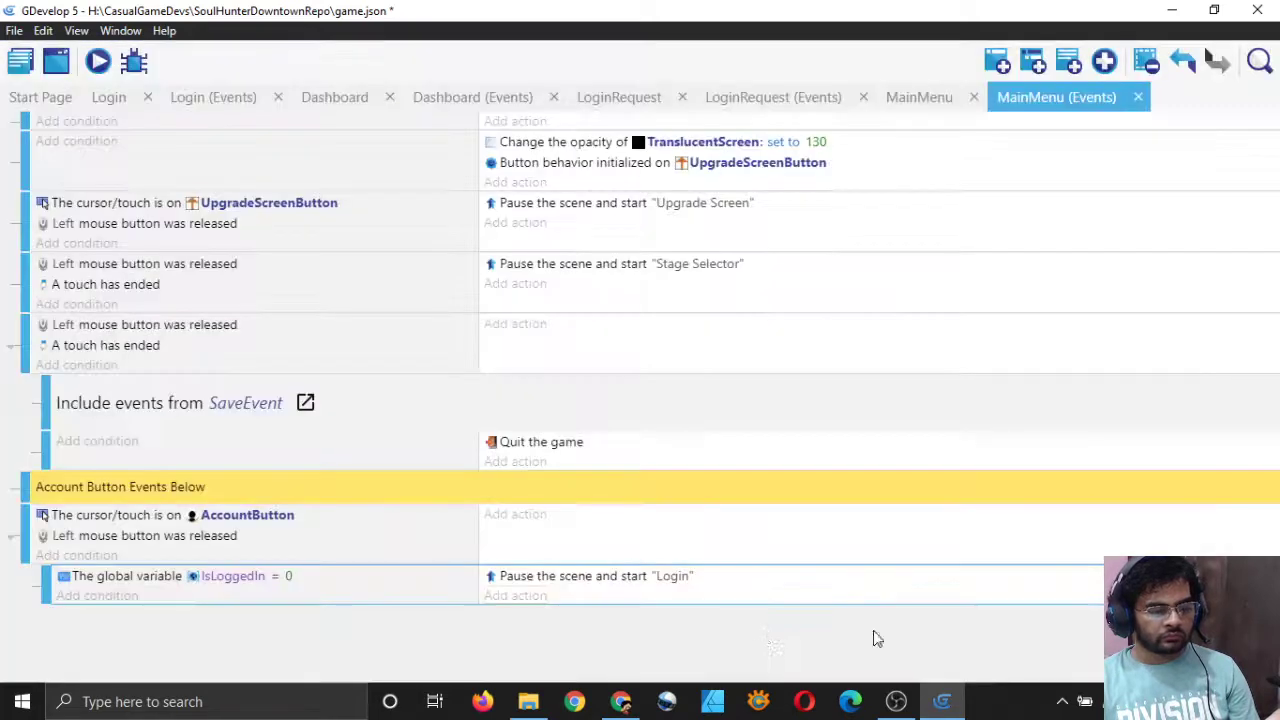